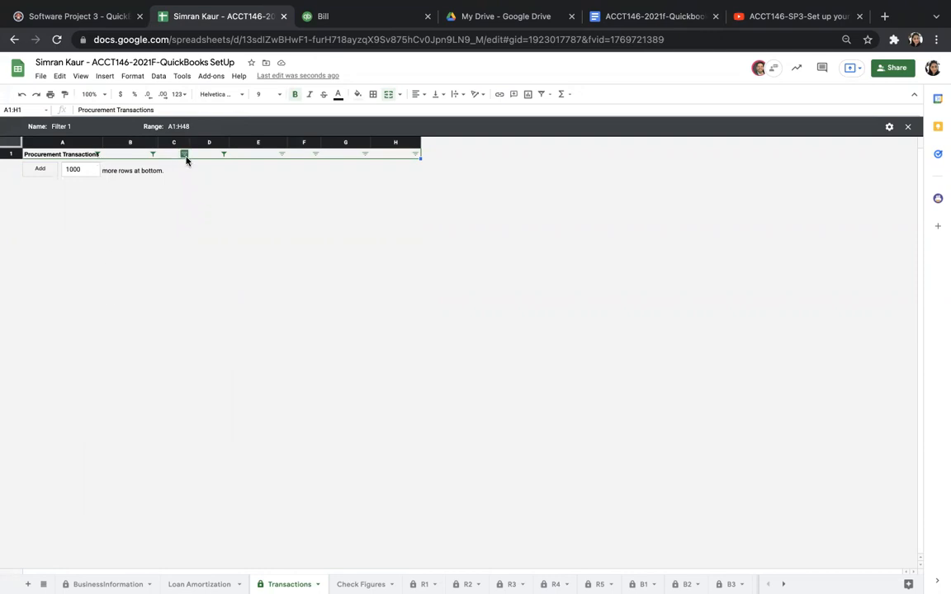
Undo the last three filter changes on the Procurement Transactions table.
{"action": "key", "text": "super+z"}
{"action": "key", "text": "super+z"}
{"action": "key", "text": "super+z"}
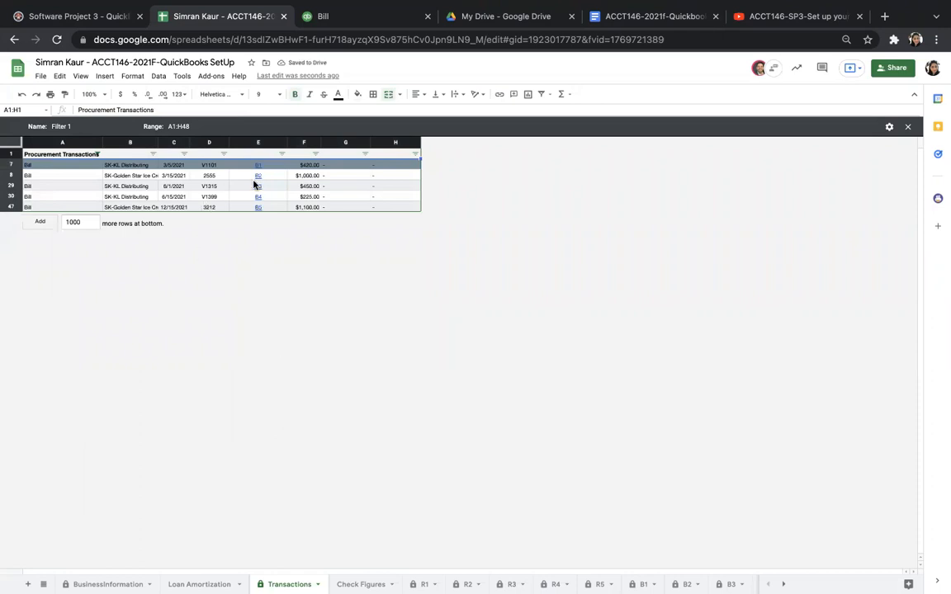
Open the B1 invoice linked in the first bill row and compare its details with the blank QuickBooks bill form.
{"action": "left_click", "coordinate": [258, 165]}
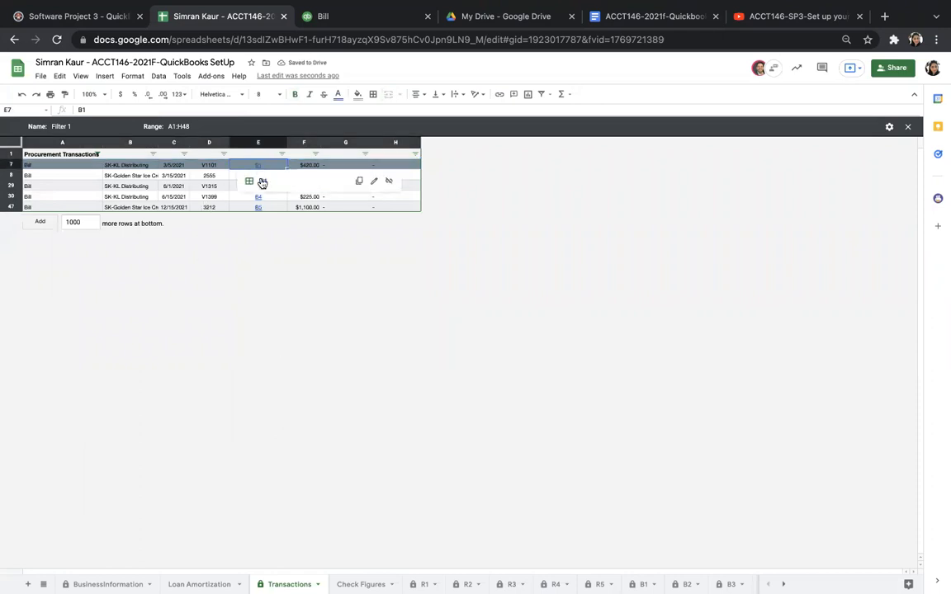
{"action": "left_click", "coordinate": [263, 182]}
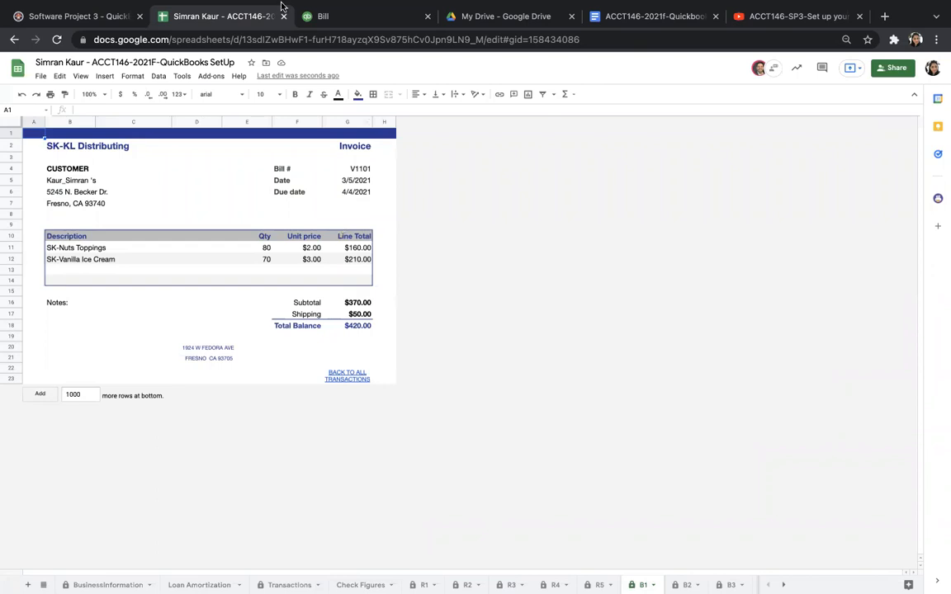
{"action": "left_click", "coordinate": [328, 51]}
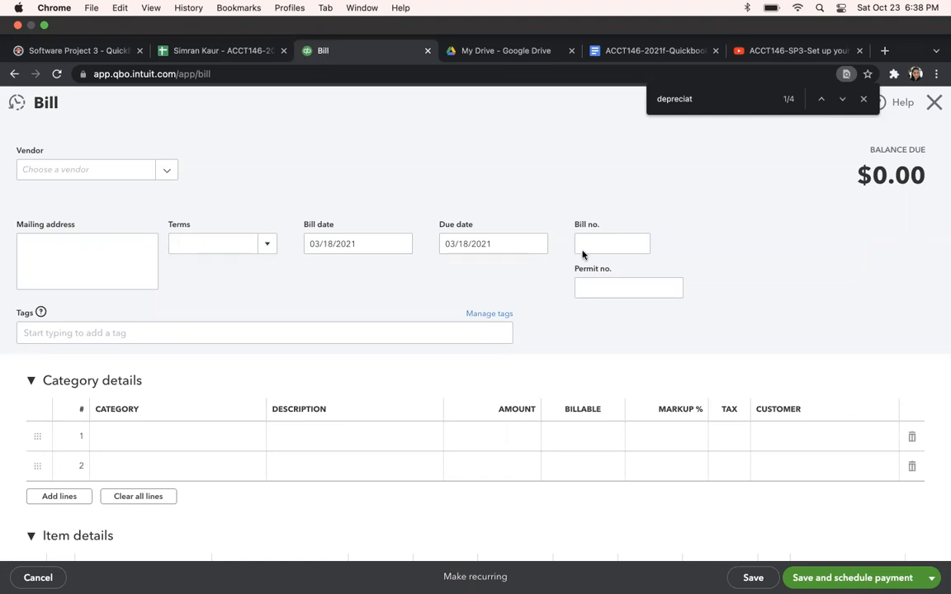
{"action": "left_click", "coordinate": [191, 51]}
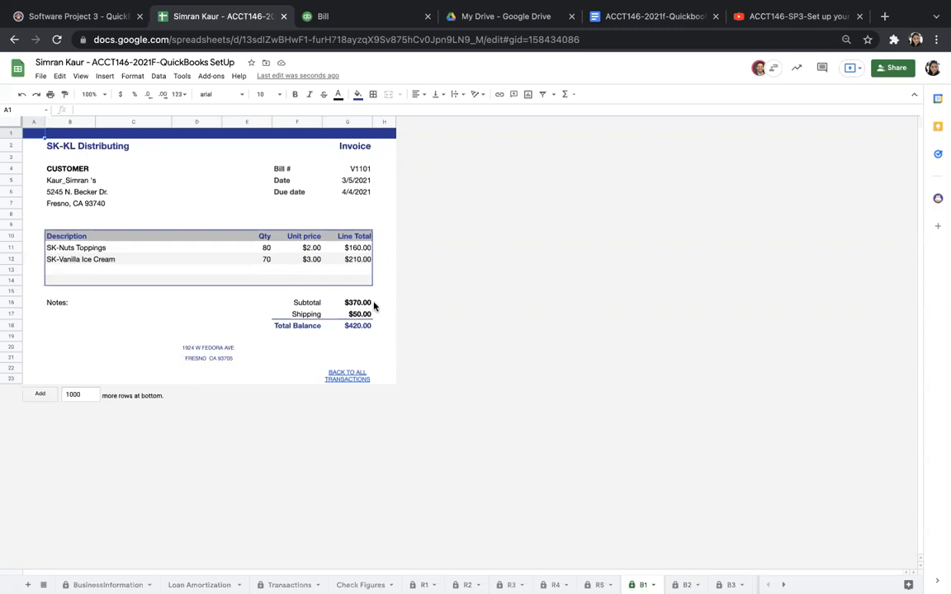
{"action": "left_click", "coordinate": [324, 18]}
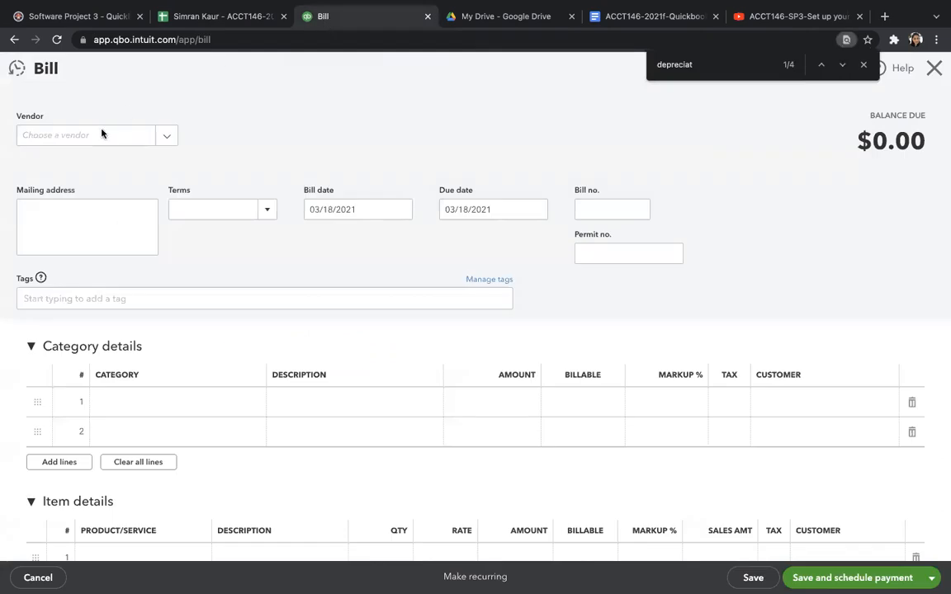
{"action": "left_click", "coordinate": [200, 16]}
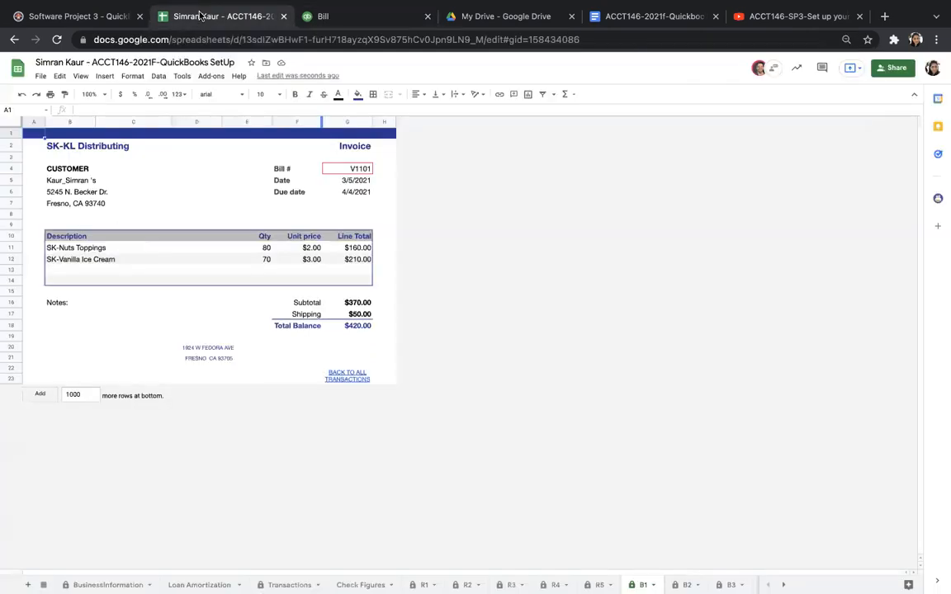
Return to the QuickBooks bill form and choose SK- KL Distributing as the vendor.
{"action": "left_click", "coordinate": [346, 17]}
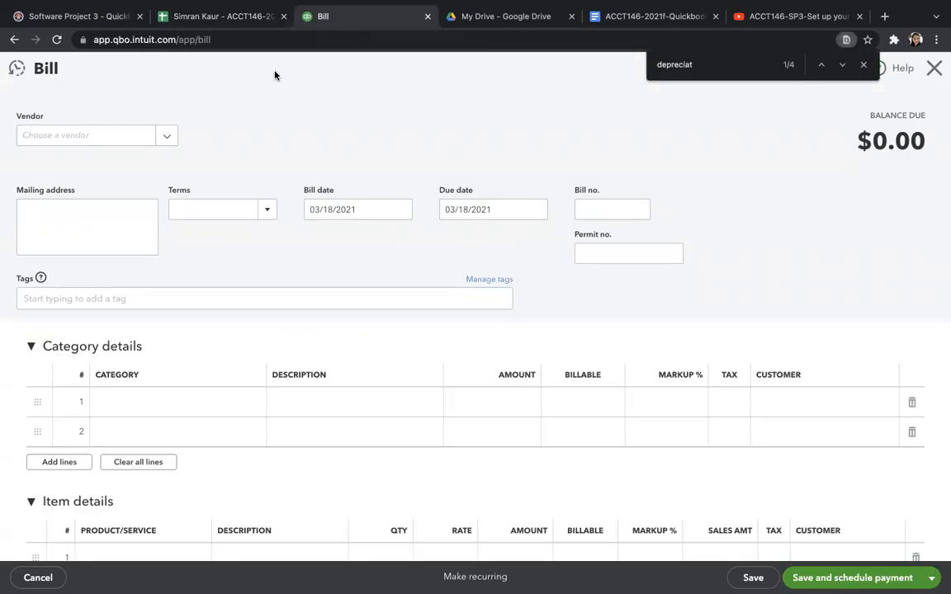
{"action": "left_click", "coordinate": [130, 139]}
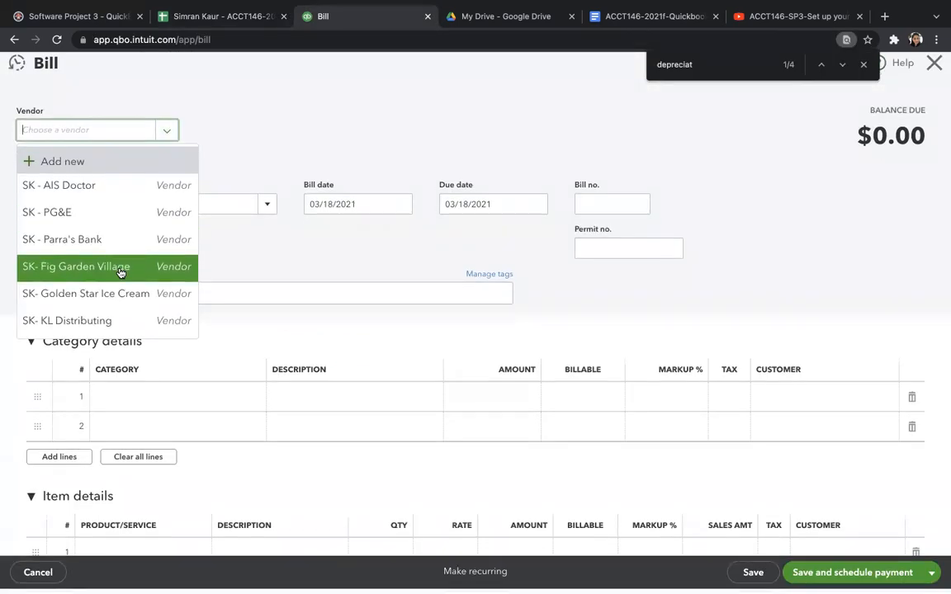
{"action": "left_click", "coordinate": [84, 326]}
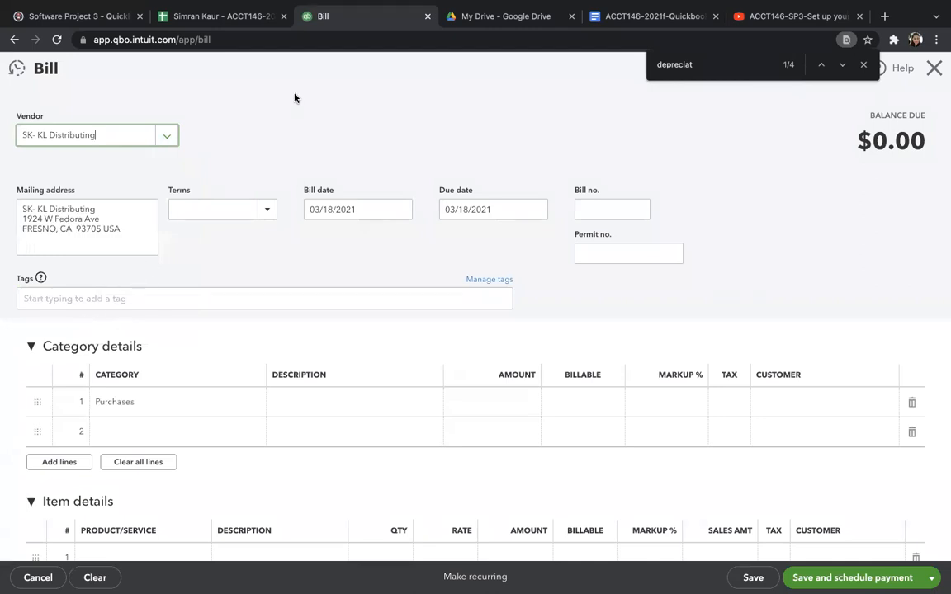
Detach the invoice spreadsheet into its own window and place it beside the bill form.
{"action": "mouse_move", "coordinate": [248, 4]}
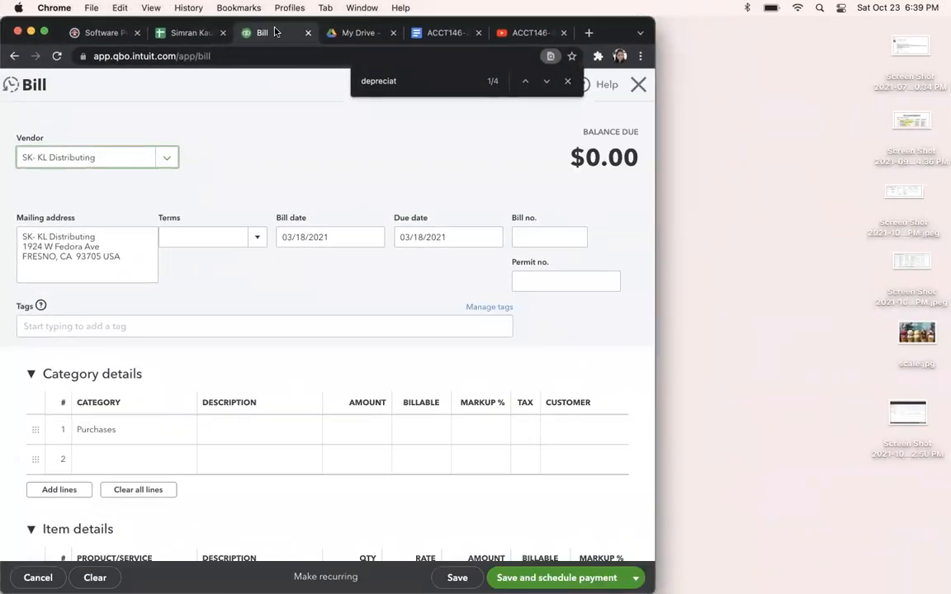
{"action": "left_click_drag", "start_coordinate": [274, 33], "coordinate": [565, 38]}
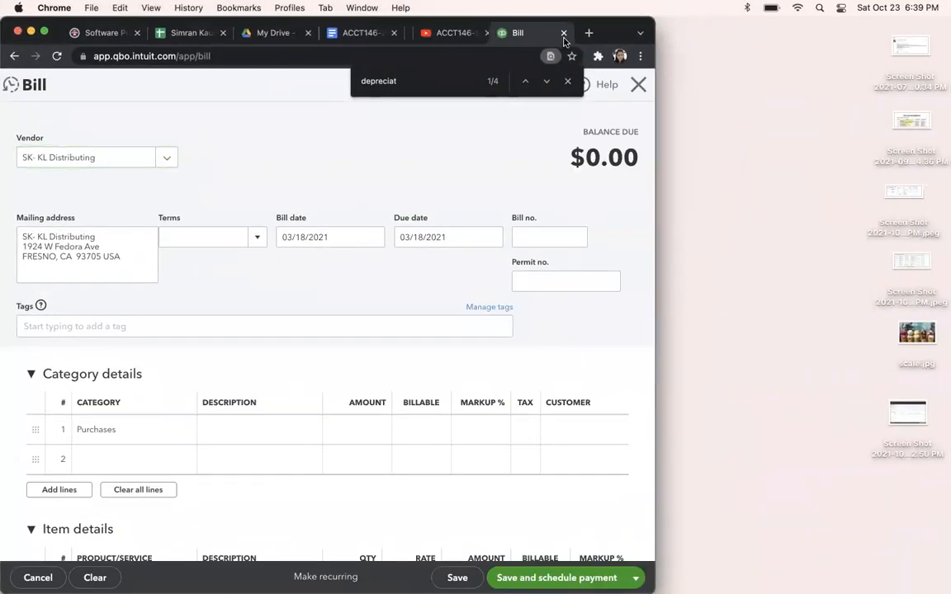
{"action": "left_click_drag", "start_coordinate": [473, 58], "coordinate": [264, 40]}
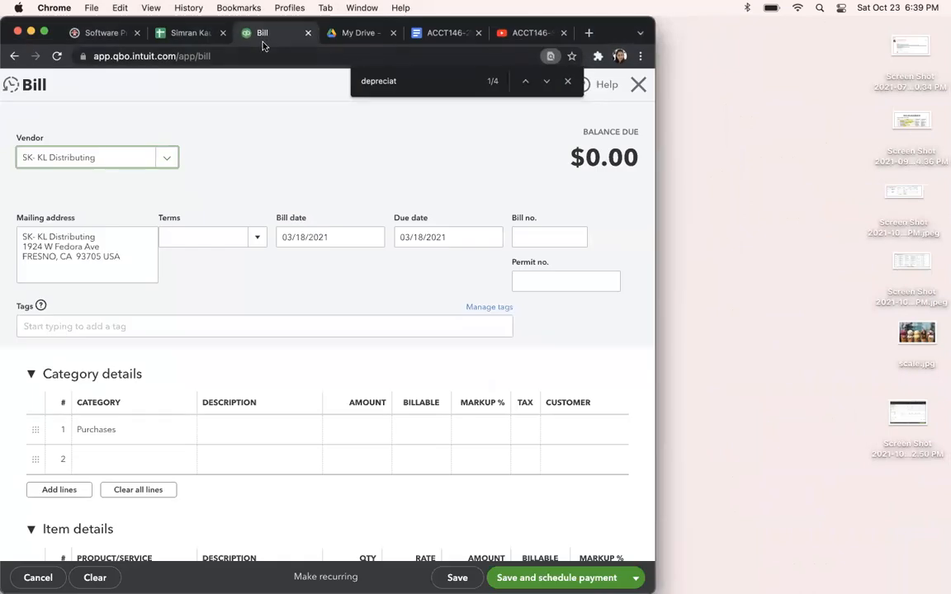
{"action": "left_click_drag", "start_coordinate": [180, 32], "coordinate": [632, 31]}
{"action": "left_click", "coordinate": [330, 157]}
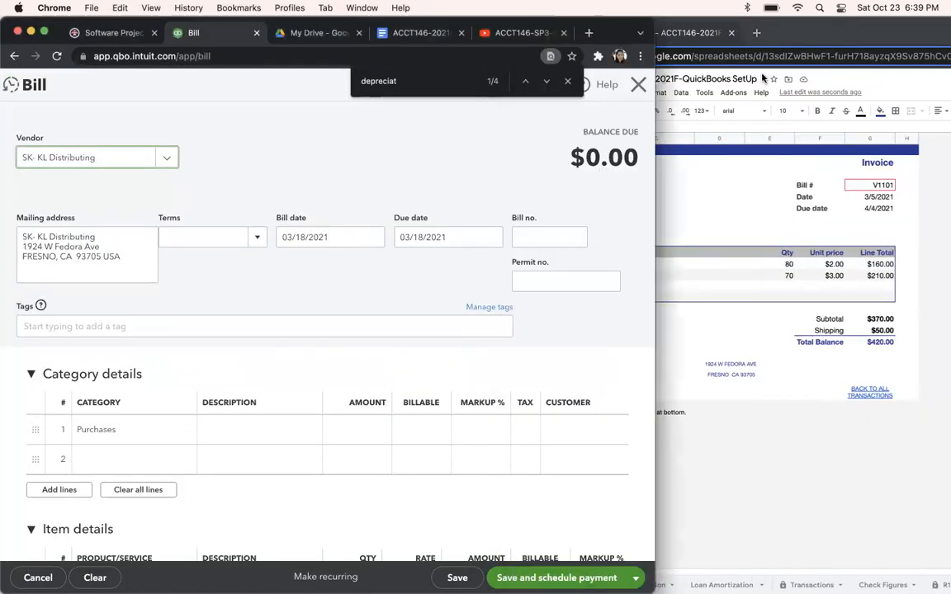
{"action": "left_click", "coordinate": [796, 35]}
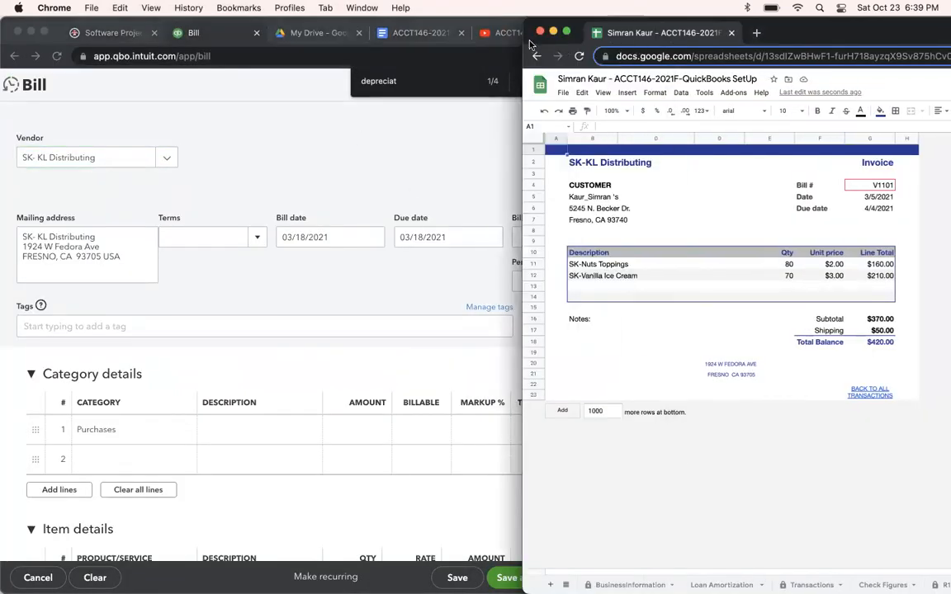
{"action": "left_click_drag", "start_coordinate": [522, 38], "coordinate": [575, 38]}
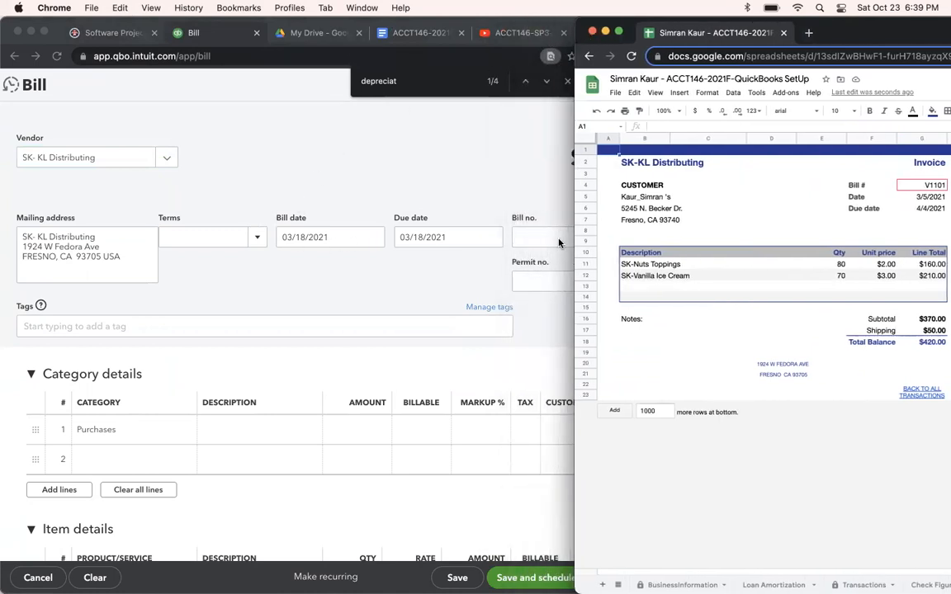
Set the bill date to 03/05/2021 and the due date to 04/04/2021.
{"action": "left_click", "coordinate": [403, 268]}
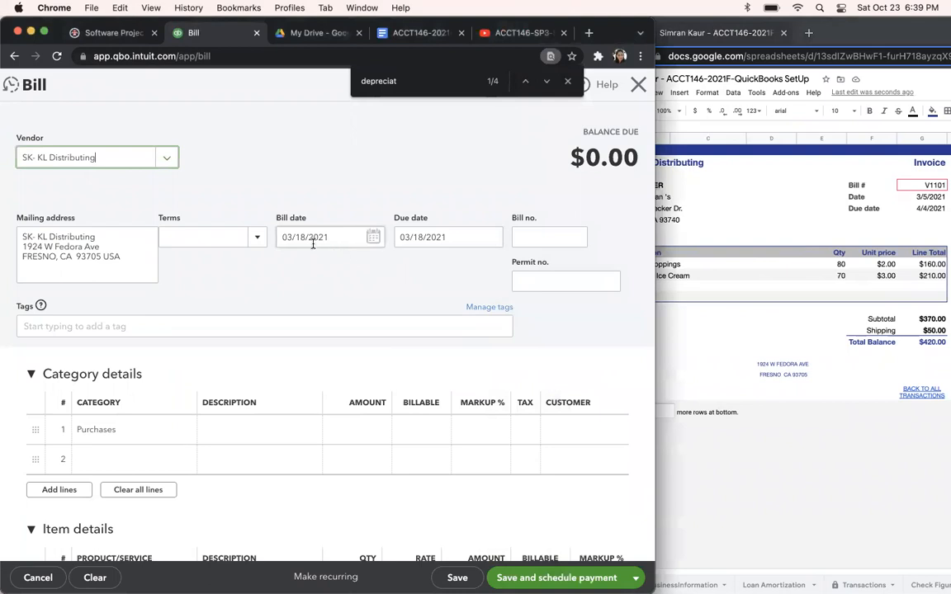
{"action": "left_click", "coordinate": [375, 240]}
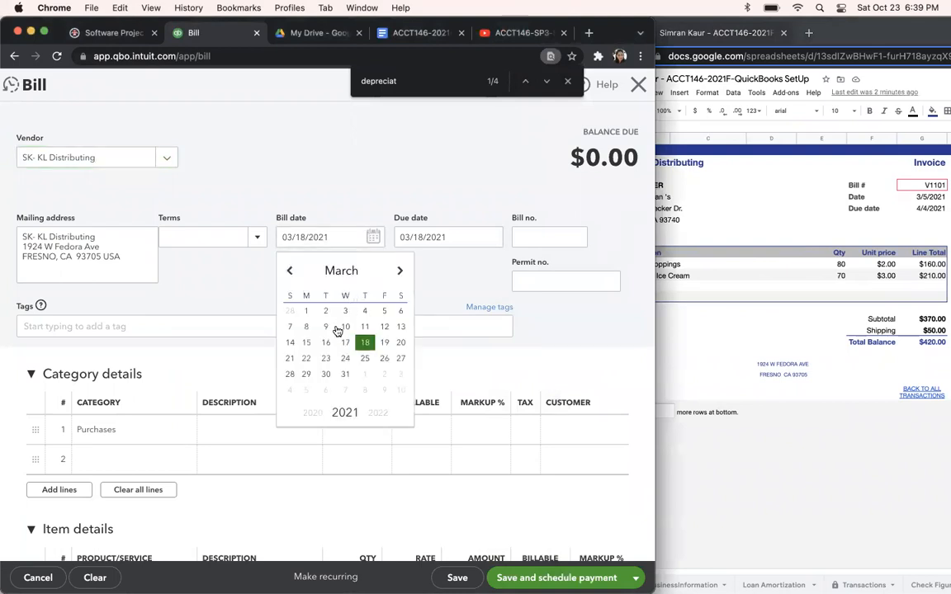
{"action": "left_click", "coordinate": [384, 312]}
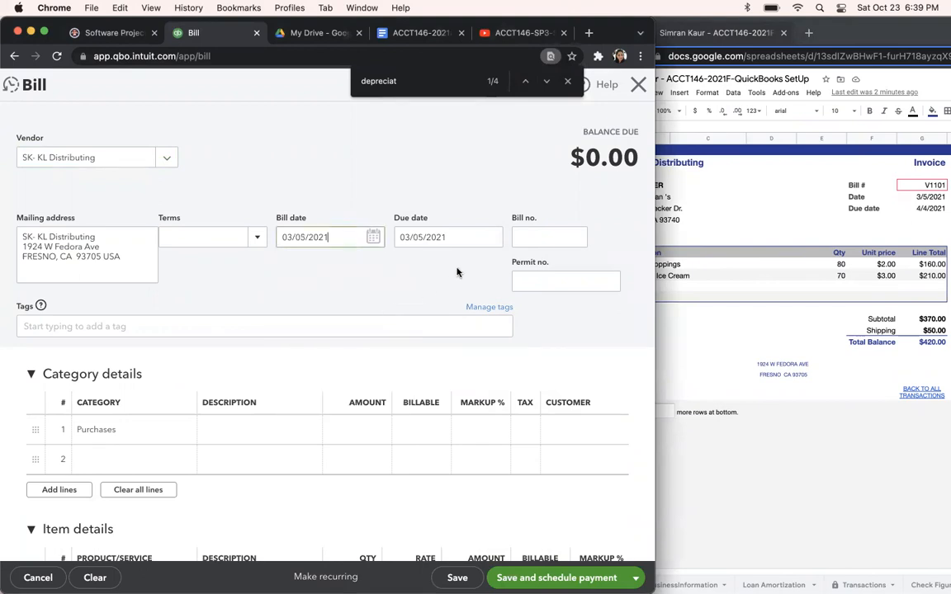
{"action": "left_click", "coordinate": [491, 239]}
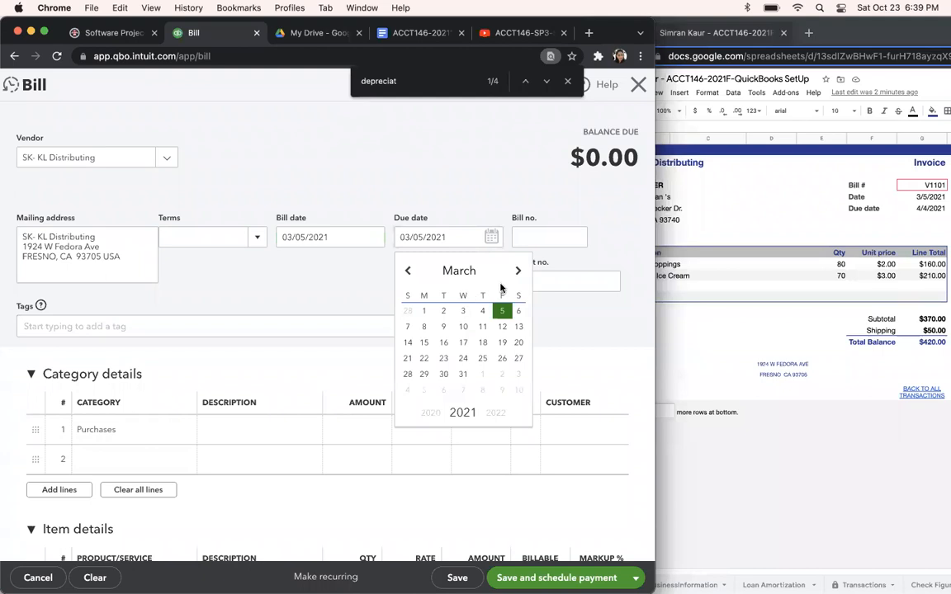
{"action": "left_click", "coordinate": [520, 273]}
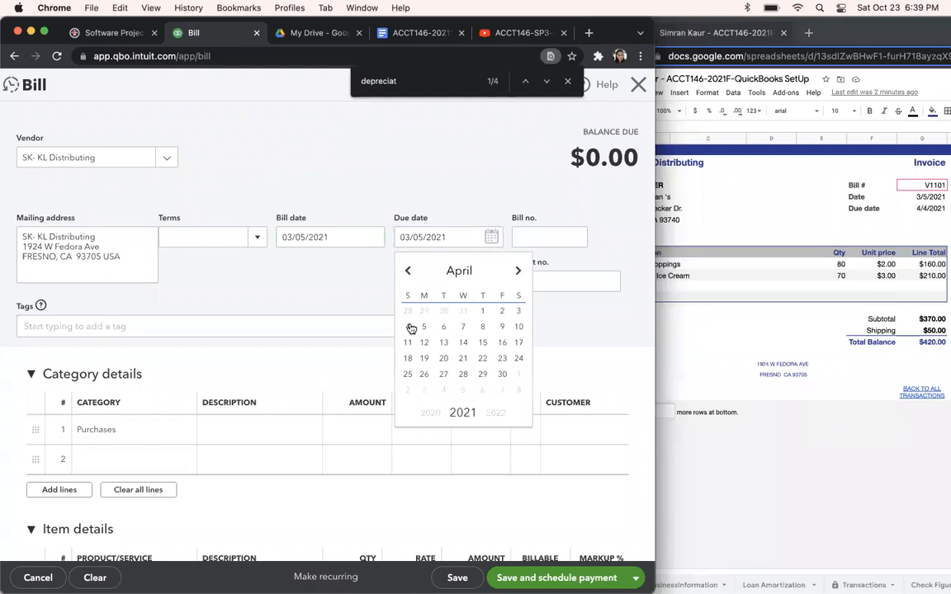
{"action": "left_click", "coordinate": [408, 326]}
Enter V1101 as the bill number.
{"action": "left_click", "coordinate": [545, 239]}
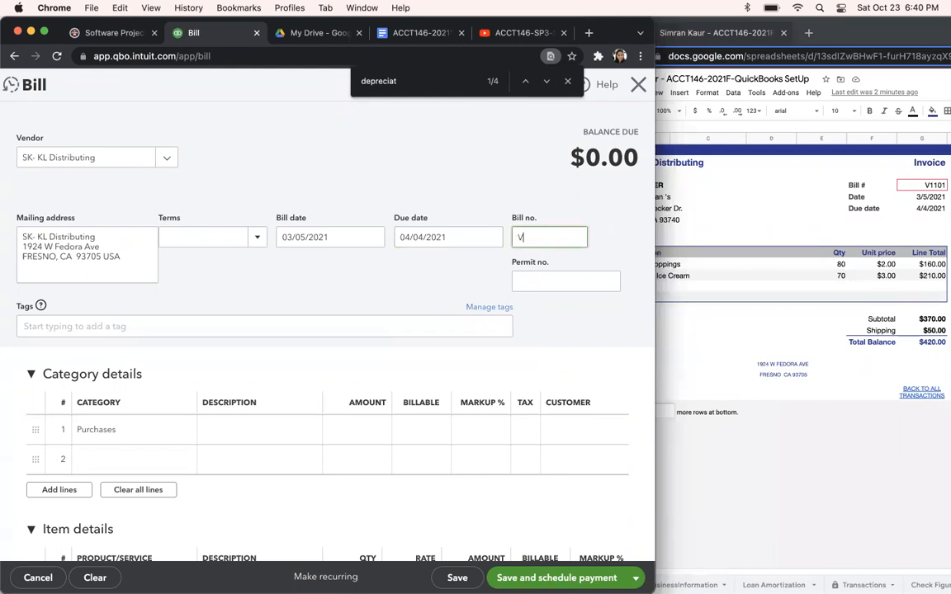
{"action": "type", "text": "V1101"}
{"action": "left_click", "coordinate": [446, 285]}
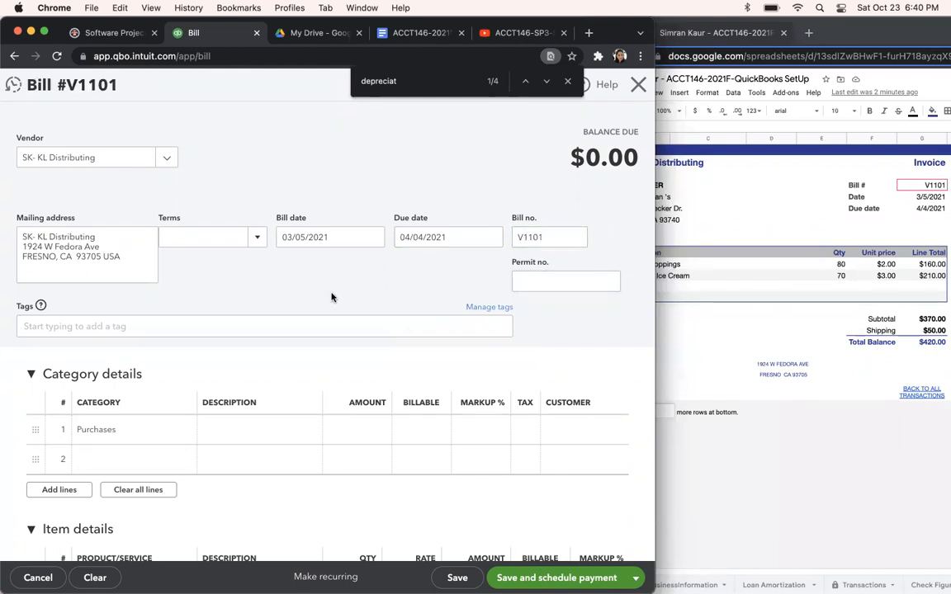
Change the first category line from Purchases to Shipping & postage, searching the account list for "shi".
{"action": "scroll", "coordinate": [332, 298], "scroll_direction": "down", "scroll_amount": 1}
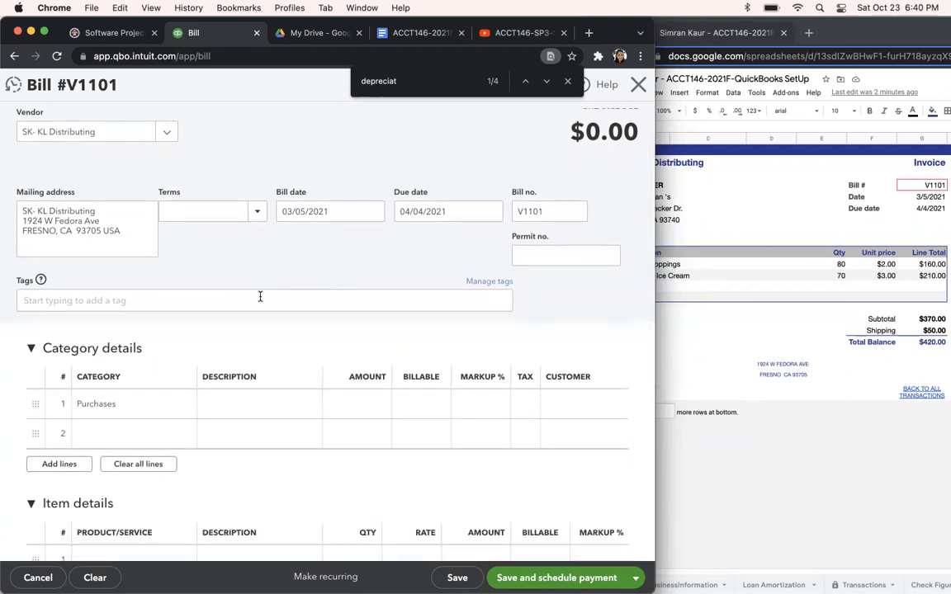
{"action": "scroll", "coordinate": [256, 296], "scroll_direction": "down", "scroll_amount": 2}
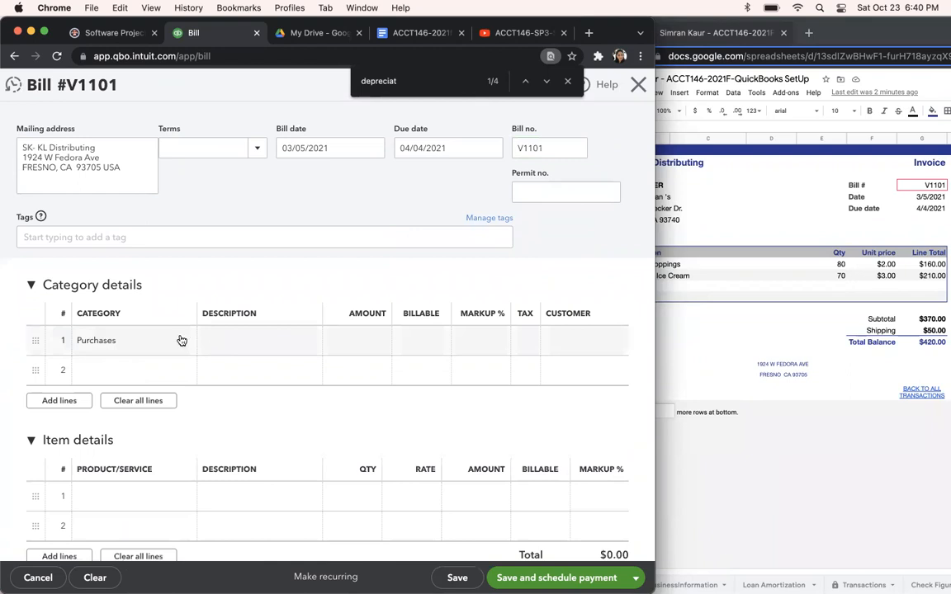
{"action": "left_click", "coordinate": [182, 340]}
{"action": "left_click", "coordinate": [184, 341]}
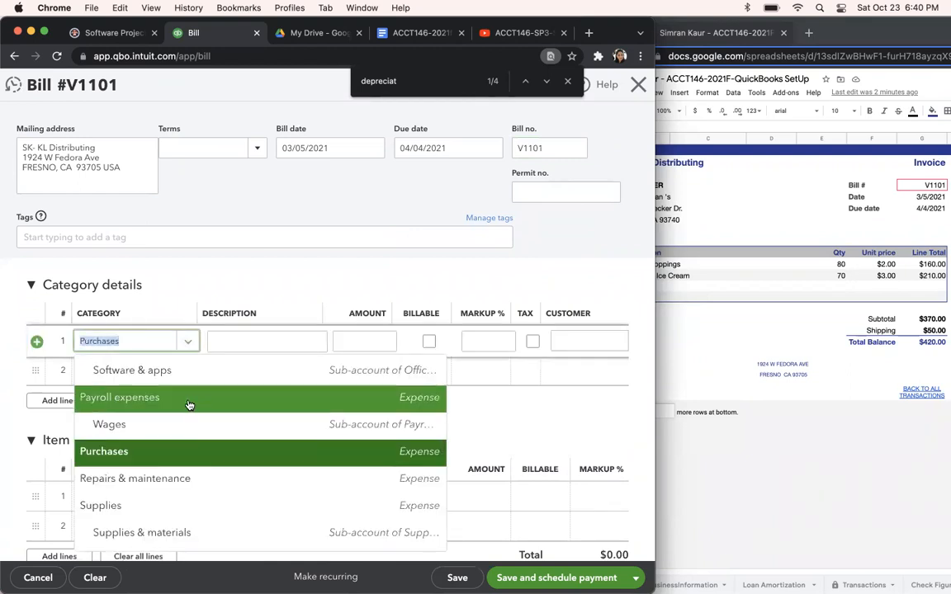
{"action": "scroll", "coordinate": [189, 400], "scroll_direction": "down", "scroll_amount": 1}
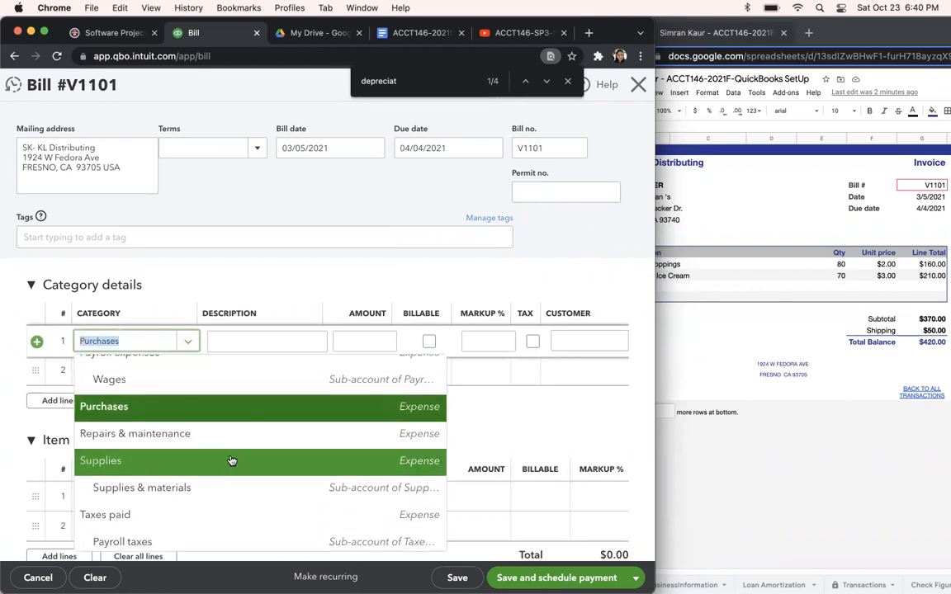
{"action": "scroll", "coordinate": [230, 459], "scroll_direction": "down", "scroll_amount": 1}
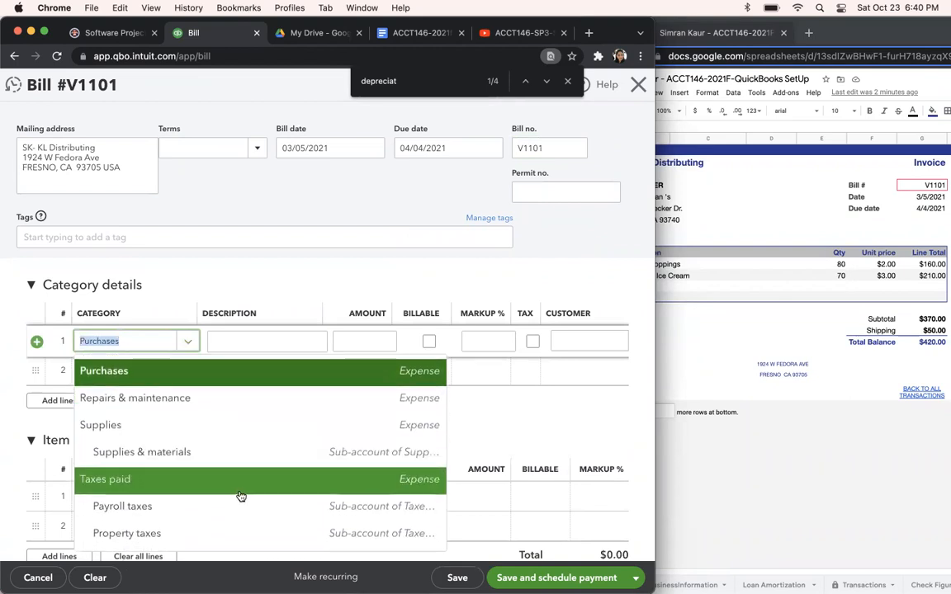
{"action": "scroll", "coordinate": [240, 495], "scroll_direction": "down", "scroll_amount": 1}
{"action": "key", "text": "BackSpace"}
{"action": "type", "text": "shi"}
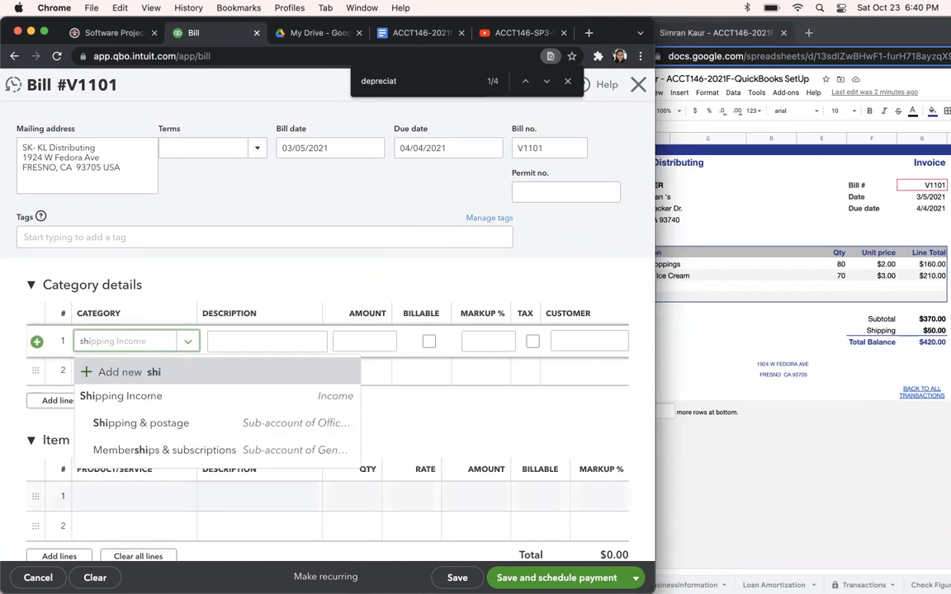
{"action": "left_click", "coordinate": [261, 423]}
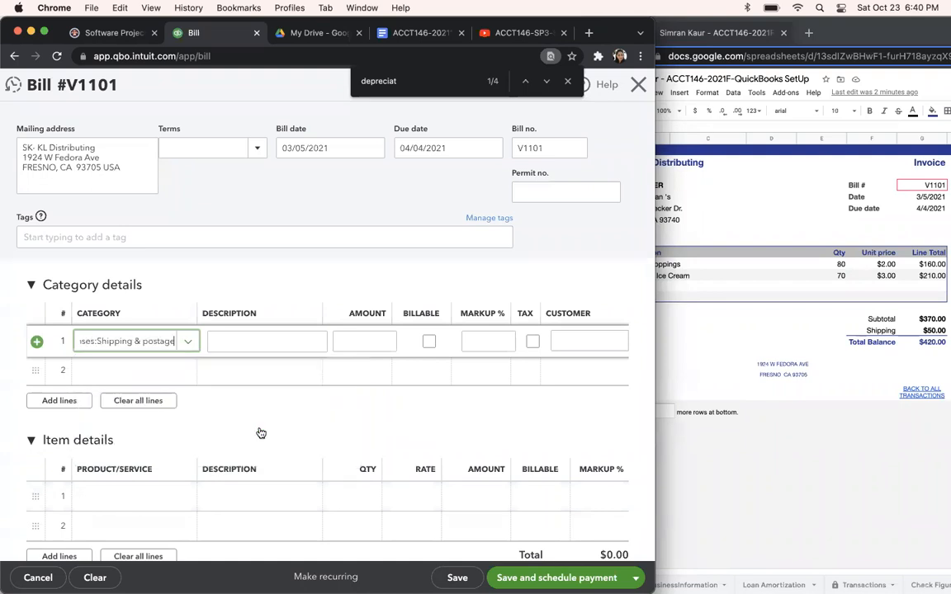
Start a new account from the first category line, with type Cost of Goods Sold and detail type Shipping, Freight & Delivery - COS.
{"action": "left_click", "coordinate": [195, 345]}
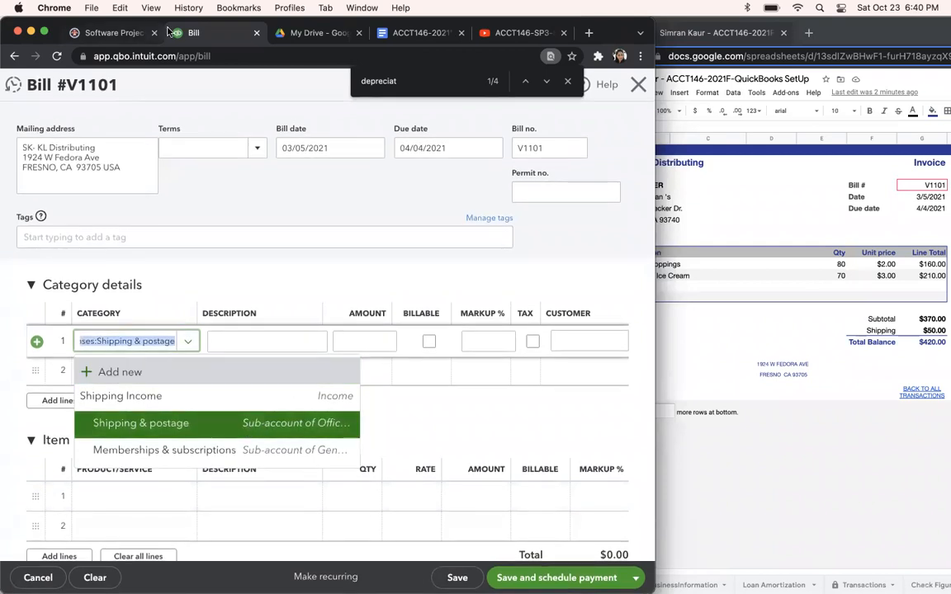
{"action": "left_click_drag", "start_coordinate": [652, 18], "coordinate": [950, 18]}
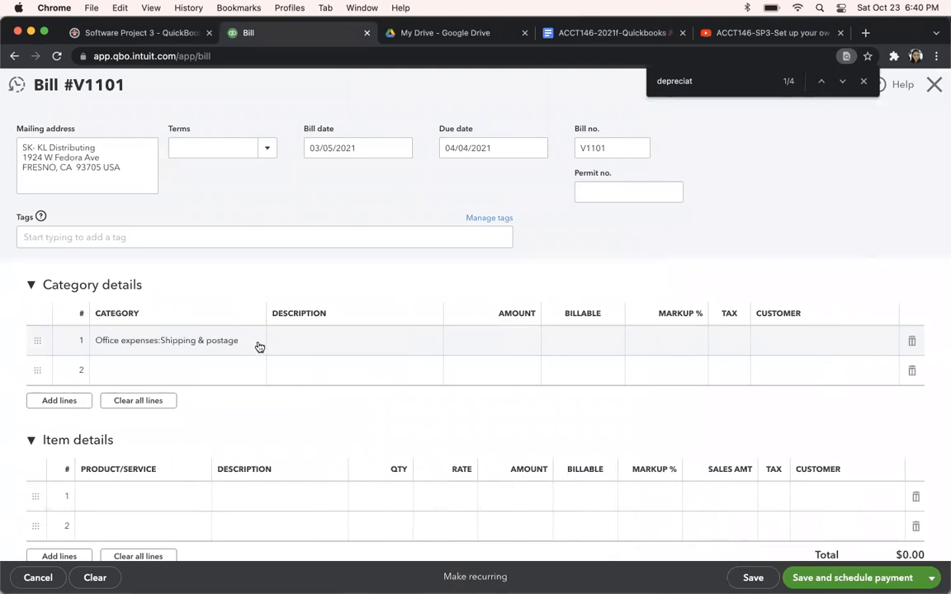
{"action": "left_click", "coordinate": [301, 340]}
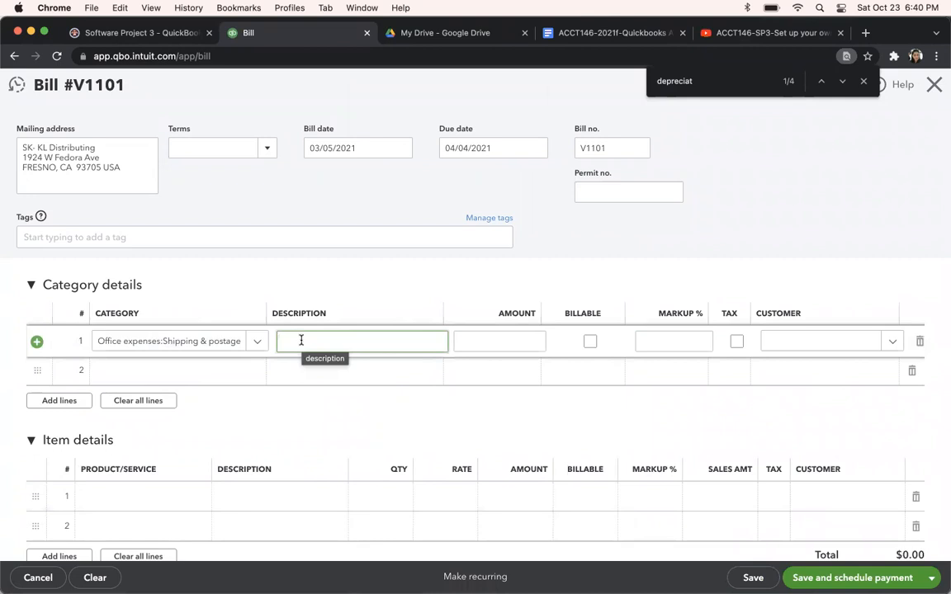
{"action": "left_click", "coordinate": [257, 341]}
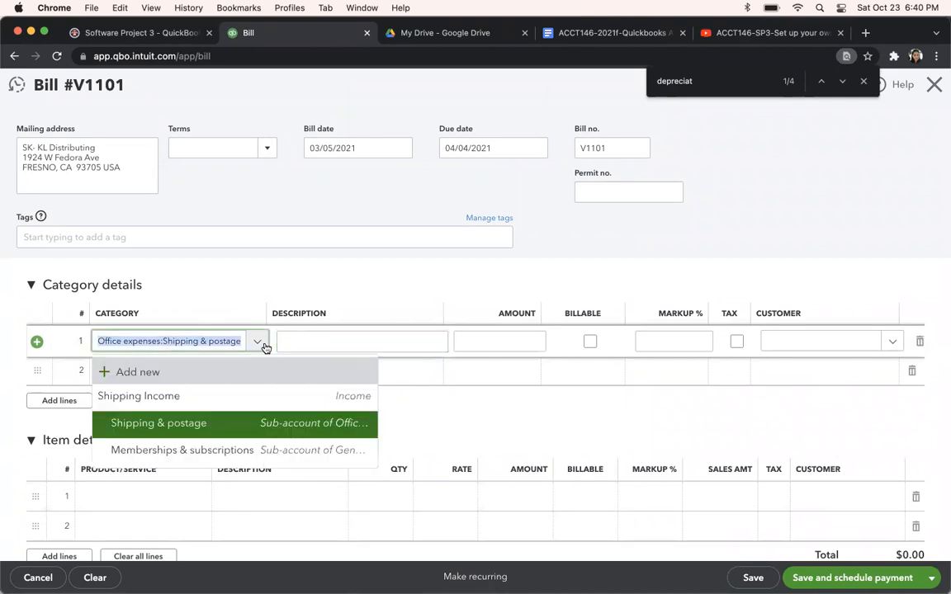
{"action": "left_click", "coordinate": [227, 372]}
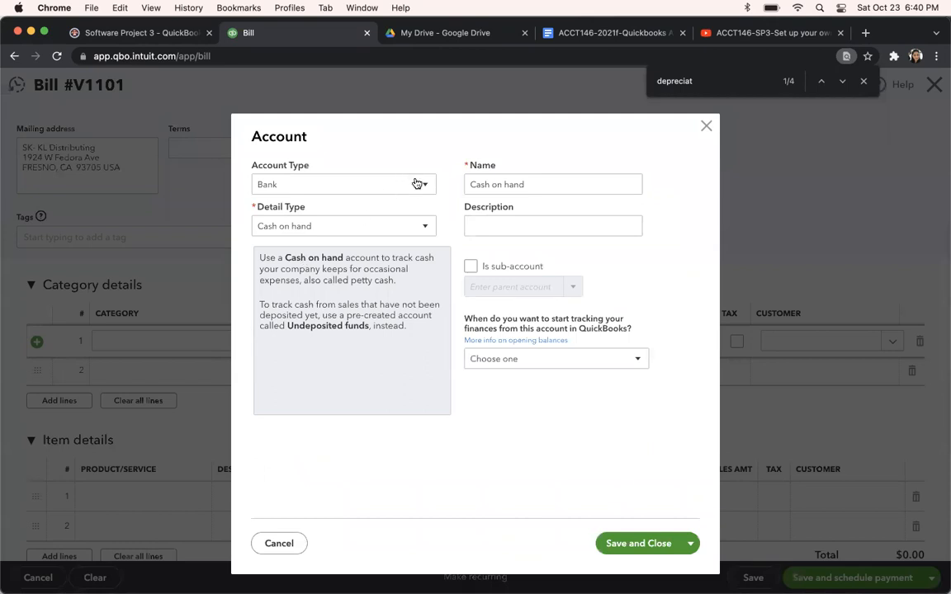
{"action": "left_click", "coordinate": [418, 187]}
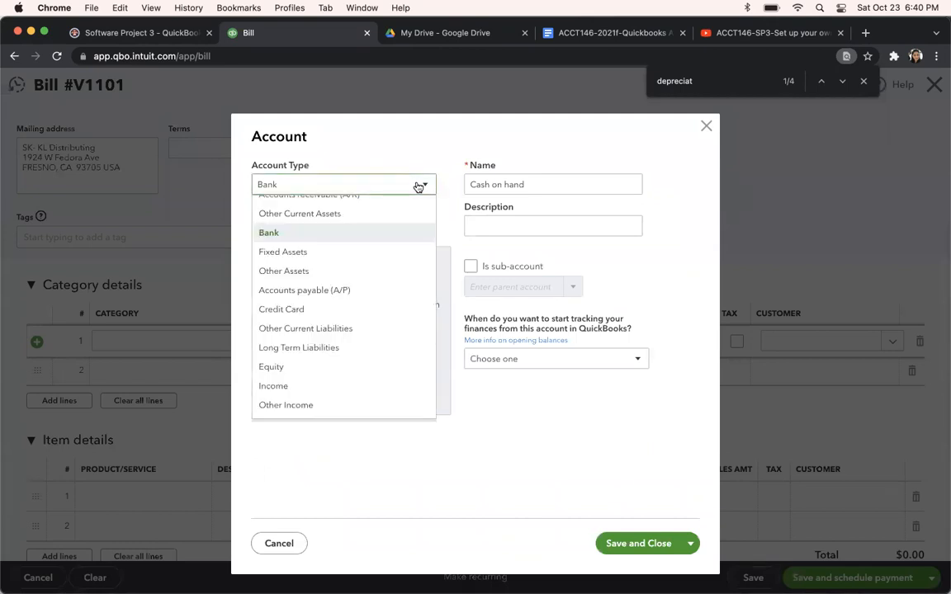
{"action": "scroll", "coordinate": [372, 355], "scroll_direction": "down", "scroll_amount": 2}
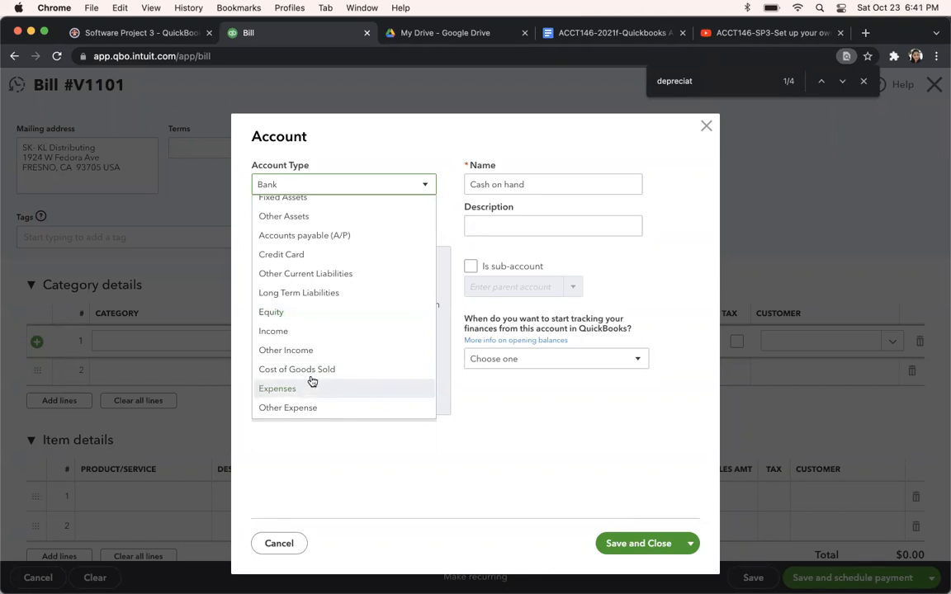
{"action": "left_click", "coordinate": [311, 371]}
{"action": "left_click", "coordinate": [419, 229]}
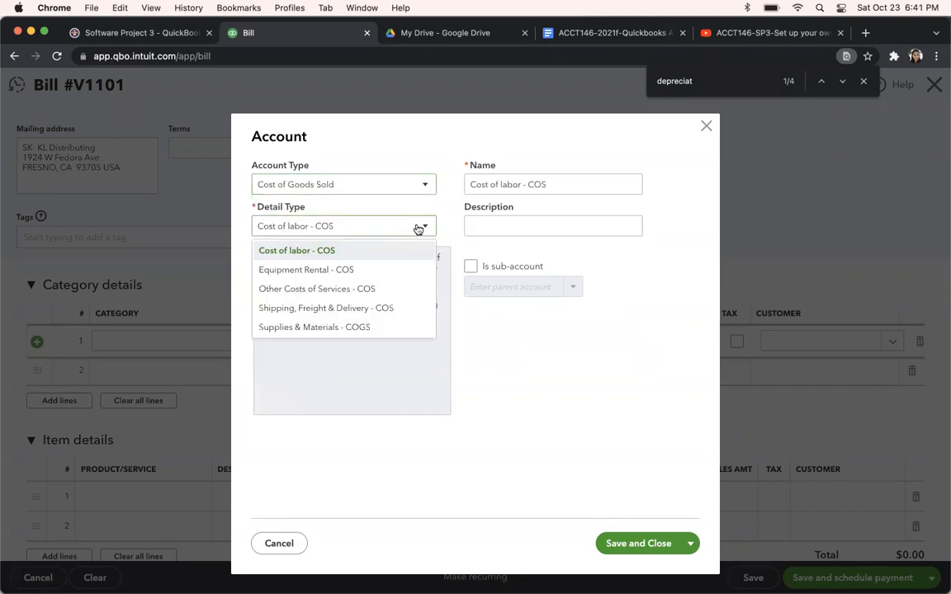
{"action": "left_click", "coordinate": [401, 310]}
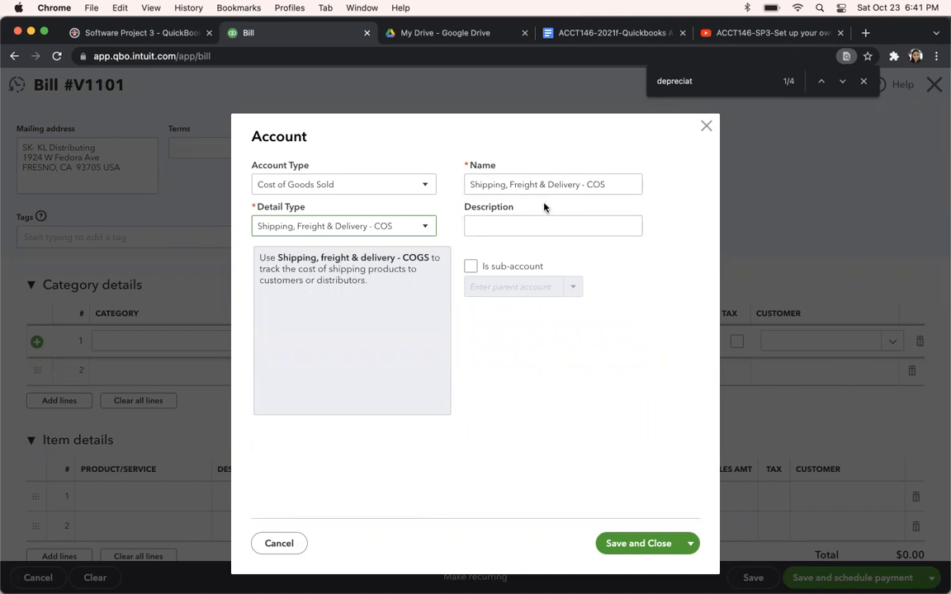
Name the new account Shipping Expense and save it as the category of the first line.
{"action": "left_click_drag", "start_coordinate": [470, 184], "coordinate": [537, 182]}
{"action": "left_click", "coordinate": [588, 182]}
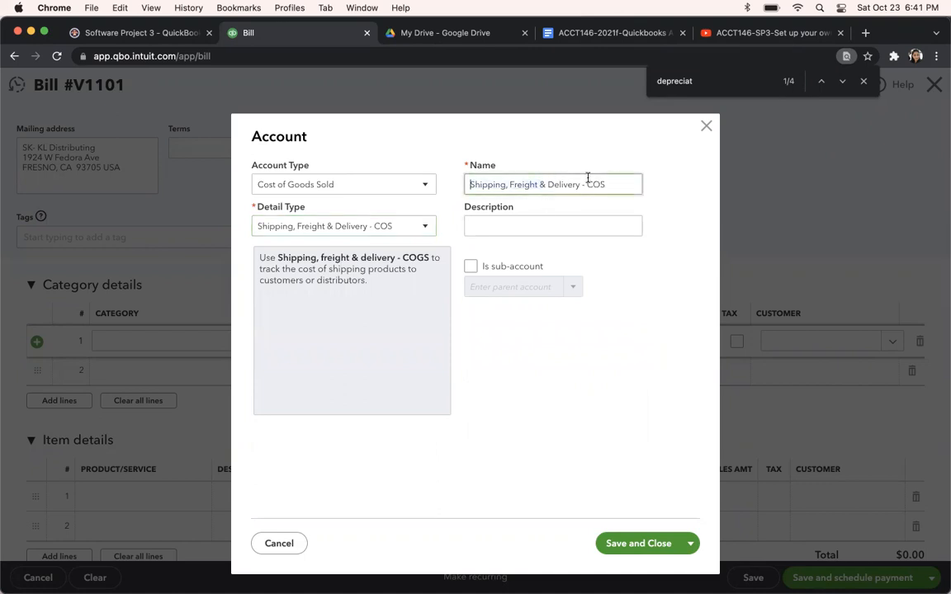
{"action": "left_click_drag", "start_coordinate": [631, 182], "coordinate": [510, 187]}
{"action": "key", "text": "BackSpace"}
{"action": "key", "text": "BackSpace"}
{"action": "left_click", "coordinate": [600, 368]}
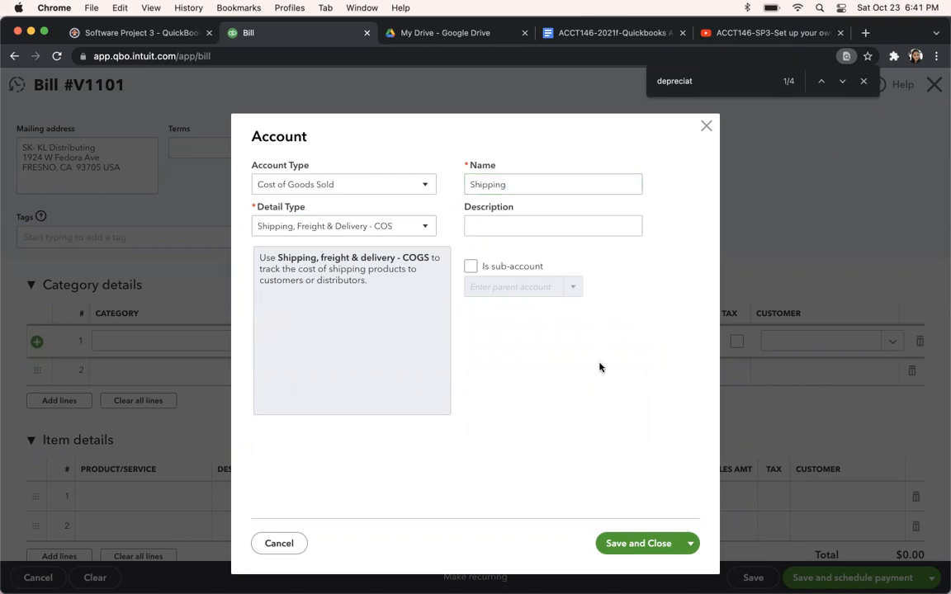
{"action": "double_click", "coordinate": [517, 187]}
{"action": "left_click", "coordinate": [517, 186]}
{"action": "type", "text": "Expense"}
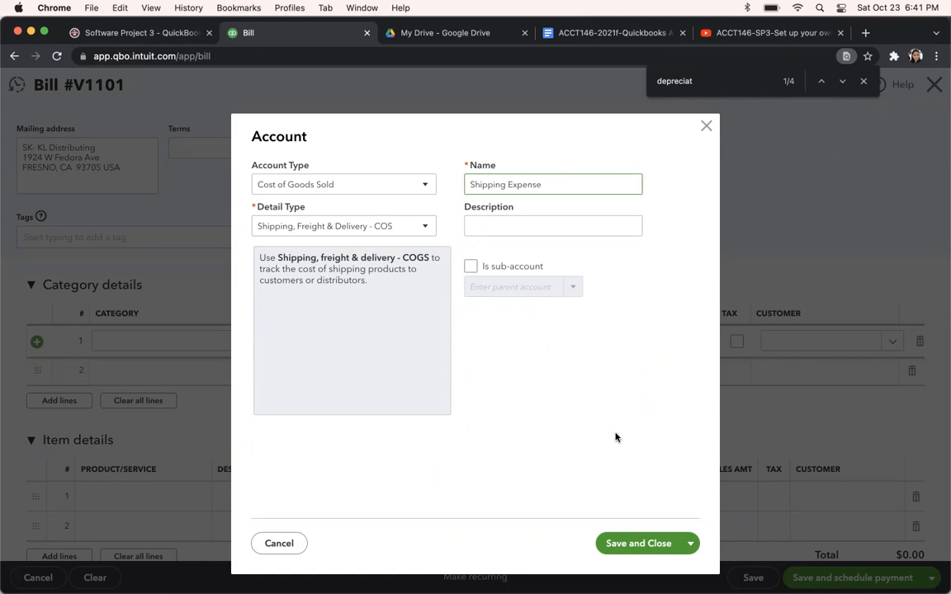
{"action": "left_click", "coordinate": [645, 545]}
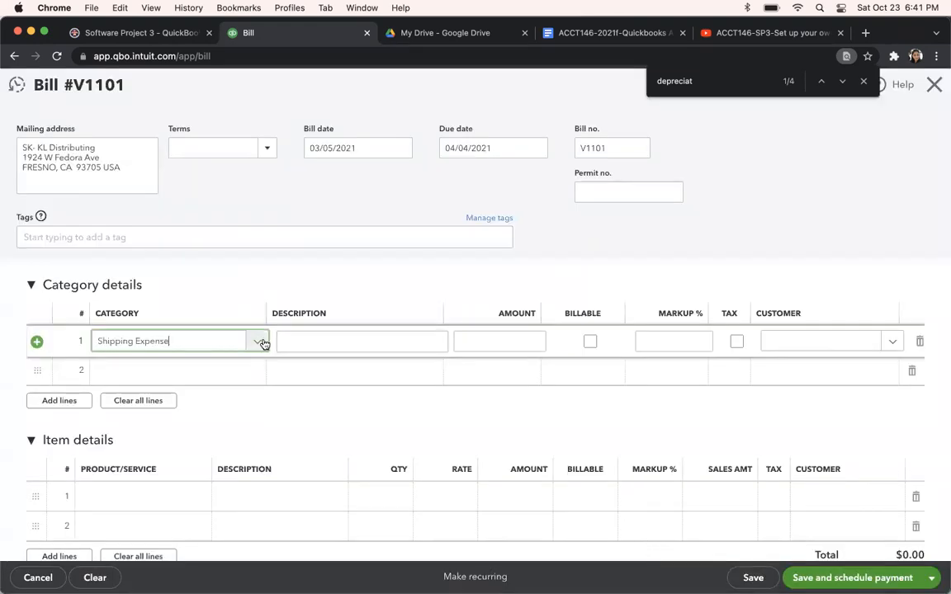
Narrow the bill window to reveal the invoice totals and enter 50 as the Shipping Expense line's amount.
{"action": "left_click", "coordinate": [330, 347]}
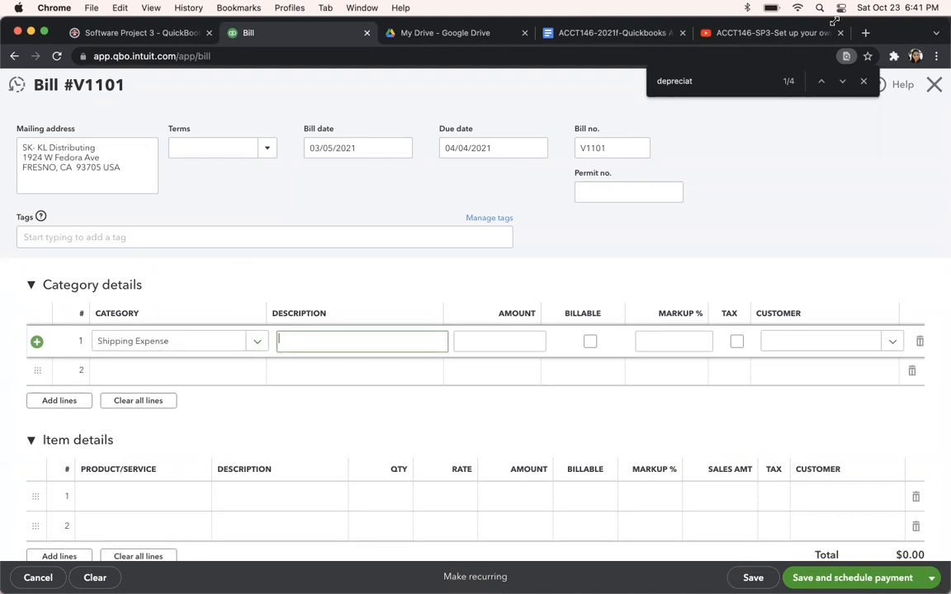
{"action": "left_click_drag", "start_coordinate": [942, 20], "coordinate": [806, 20]}
{"action": "left_click", "coordinate": [442, 345]}
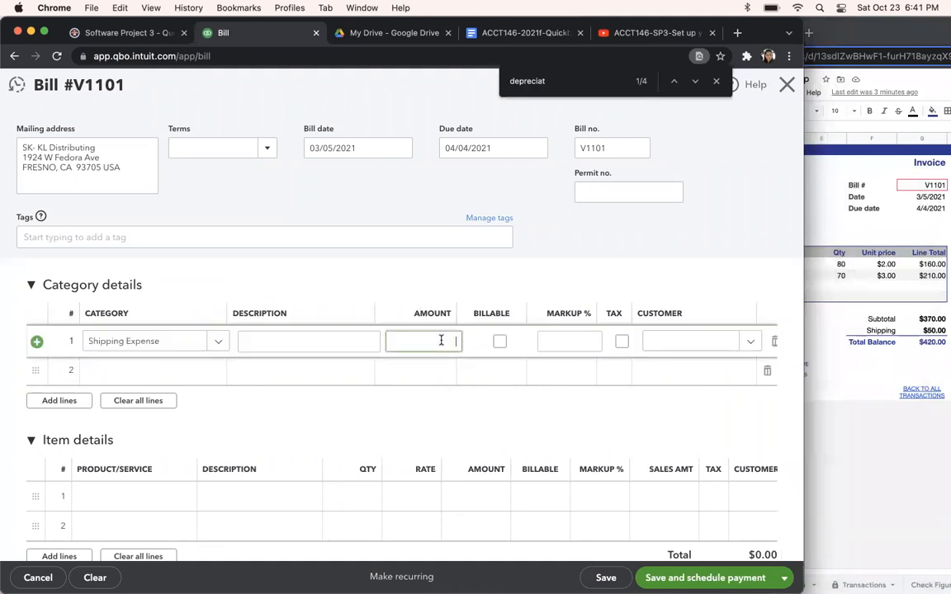
{"action": "type", "text": "50"}
{"action": "left_click", "coordinate": [540, 413]}
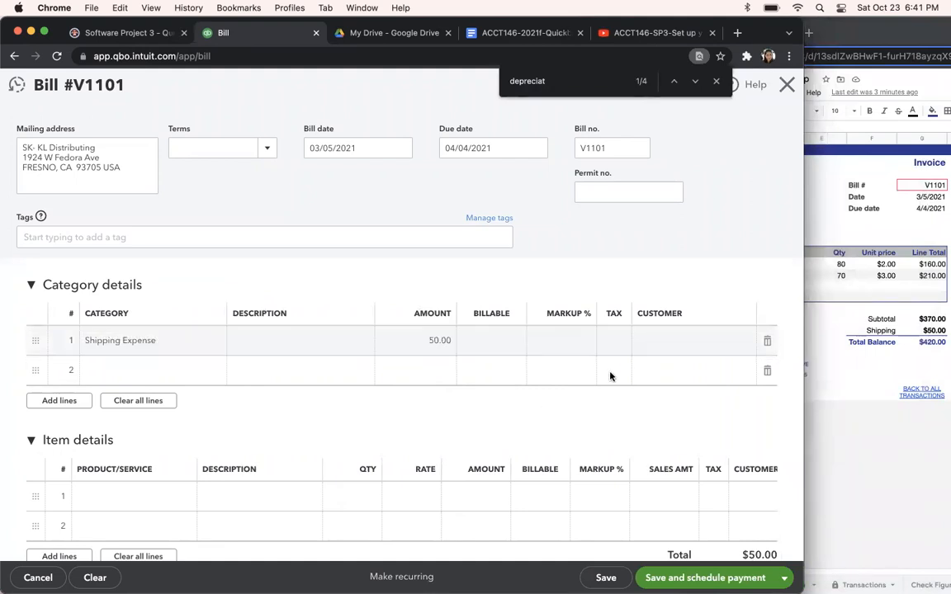
{"action": "left_click", "coordinate": [834, 213]}
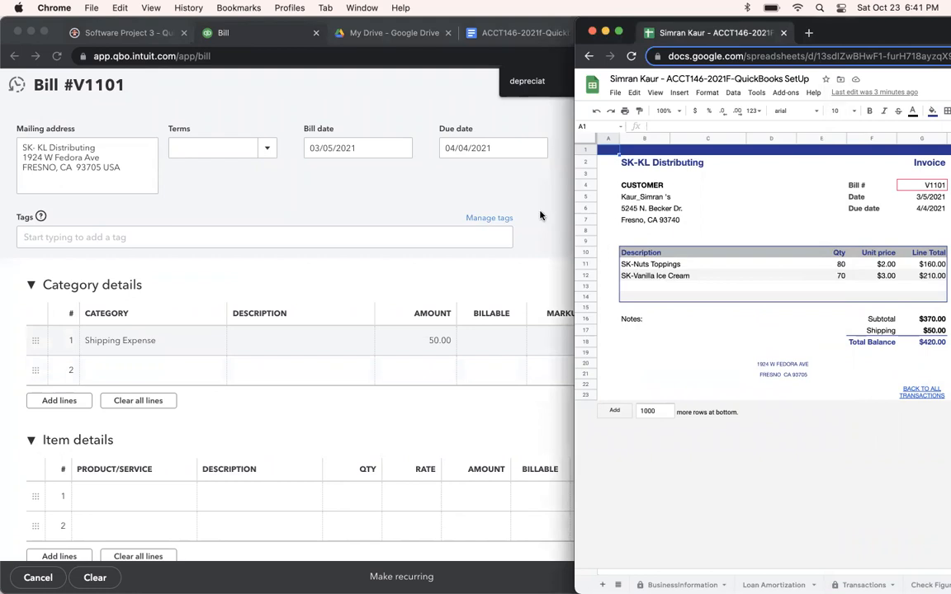
{"action": "left_click", "coordinate": [160, 377]}
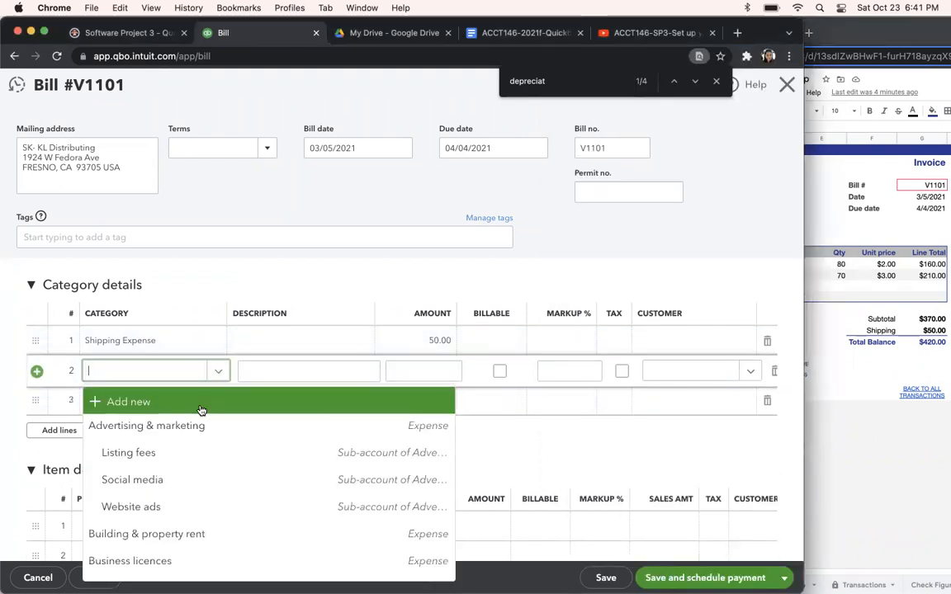
{"action": "type", "text": "S"}
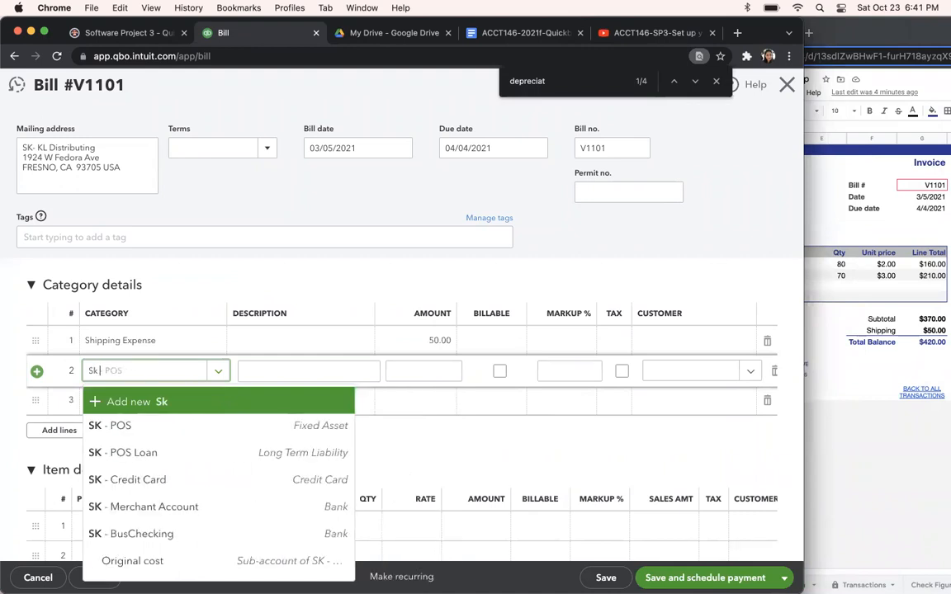
{"action": "type", "text": "K -"}
{"action": "scroll", "coordinate": [242, 463], "scroll_direction": "down", "scroll_amount": 1}
{"action": "scroll", "coordinate": [243, 464], "scroll_direction": "up", "scroll_amount": 1}
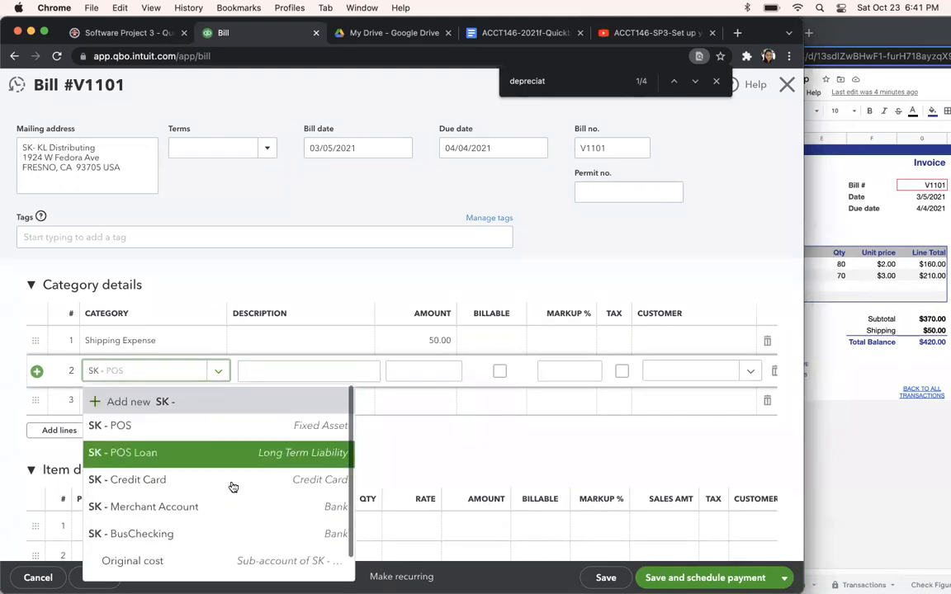
{"action": "scroll", "coordinate": [234, 493], "scroll_direction": "down", "scroll_amount": 1}
{"action": "scroll", "coordinate": [233, 493], "scroll_direction": "up", "scroll_amount": 1}
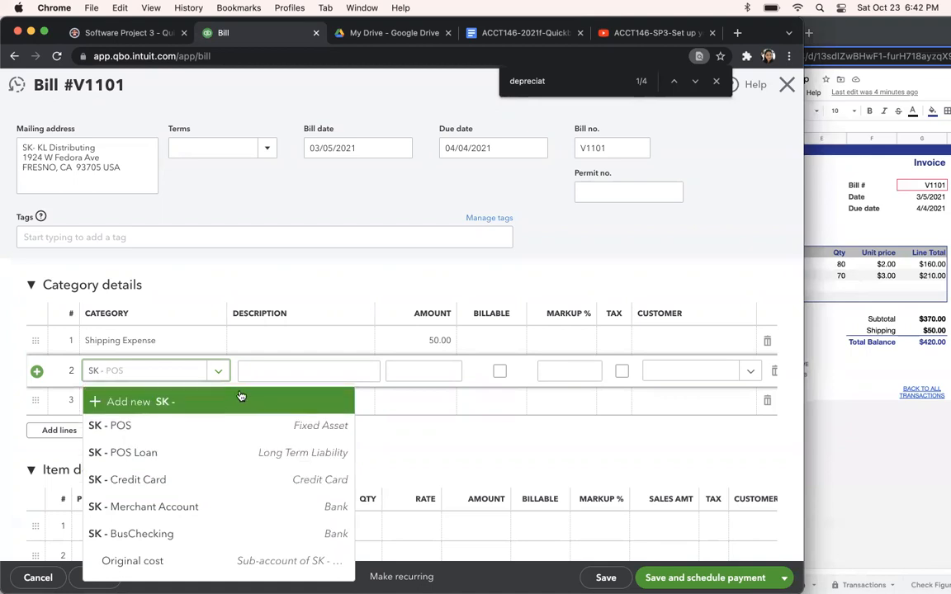
{"action": "left_click", "coordinate": [188, 370]}
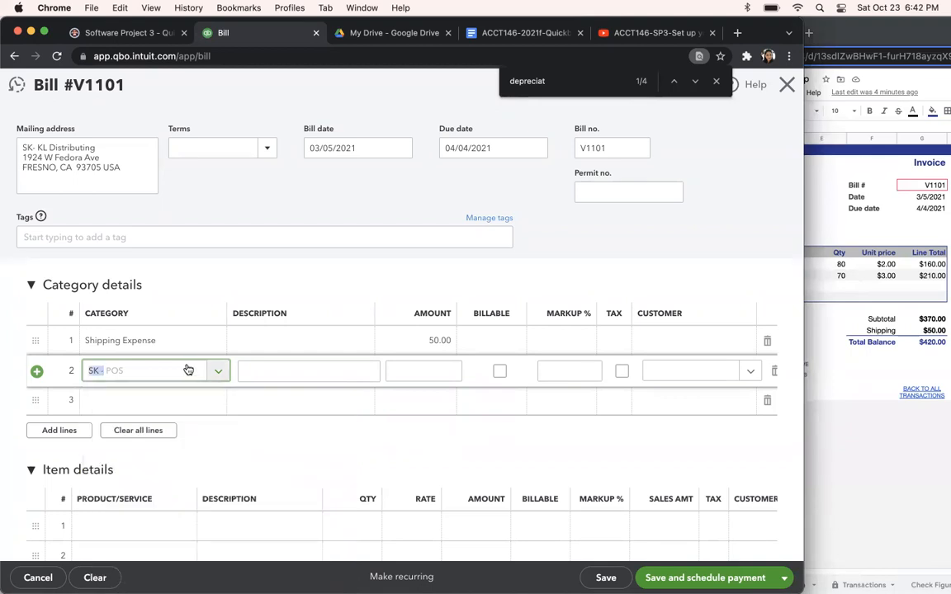
{"action": "key", "text": "BackSpace"}
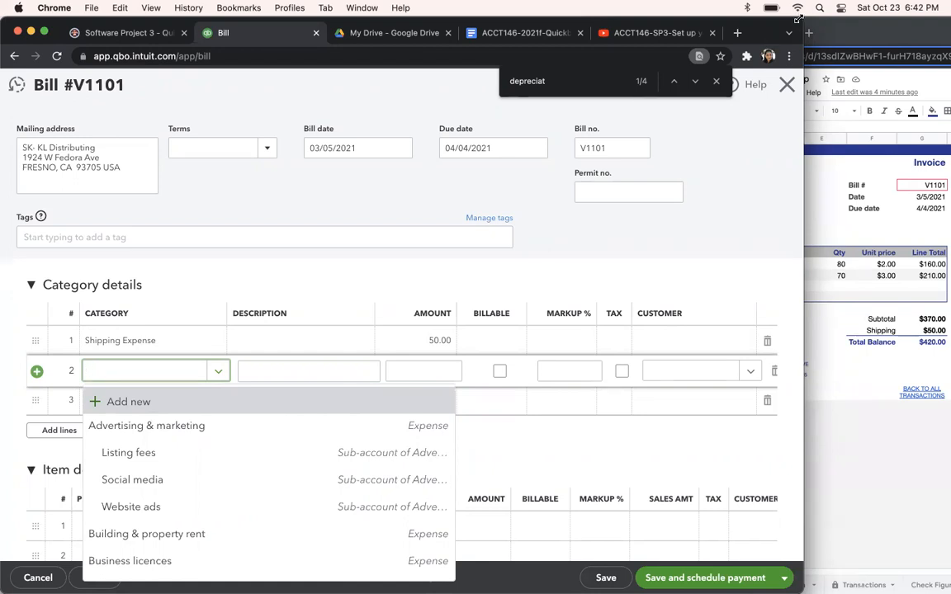
Add SK - Nuts Topping as the first item line of the bill with a quantity of 80.
{"action": "left_click_drag", "start_coordinate": [798, 16], "coordinate": [660, 18]}
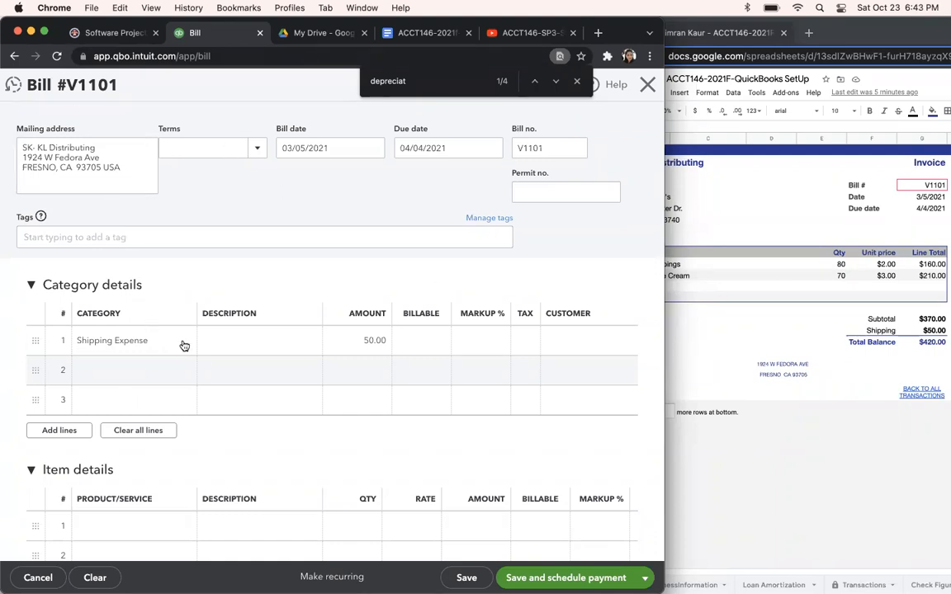
{"action": "scroll", "coordinate": [108, 489], "scroll_direction": "down", "scroll_amount": 1}
{"action": "scroll", "coordinate": [108, 489], "scroll_direction": "down", "scroll_amount": 2}
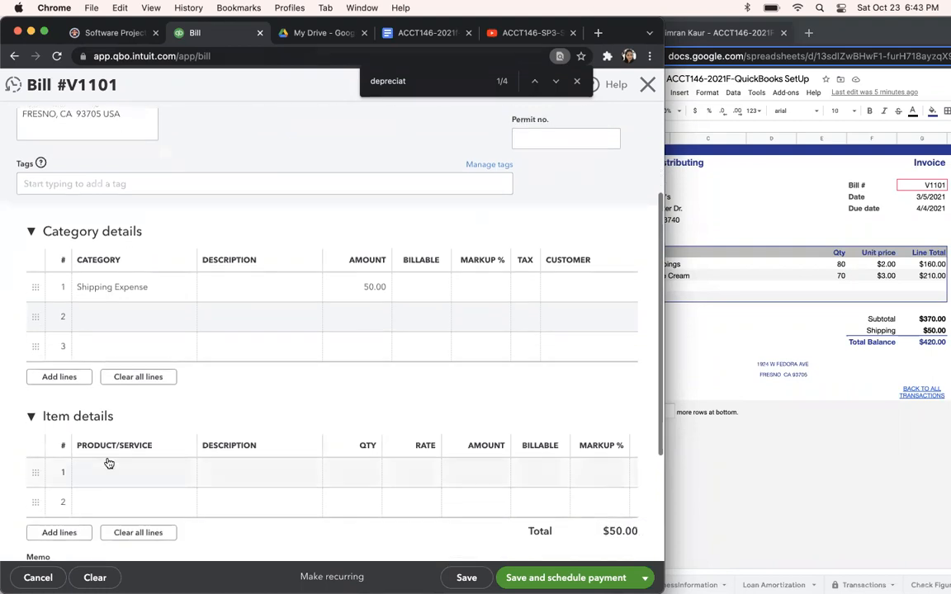
{"action": "left_click", "coordinate": [104, 473]}
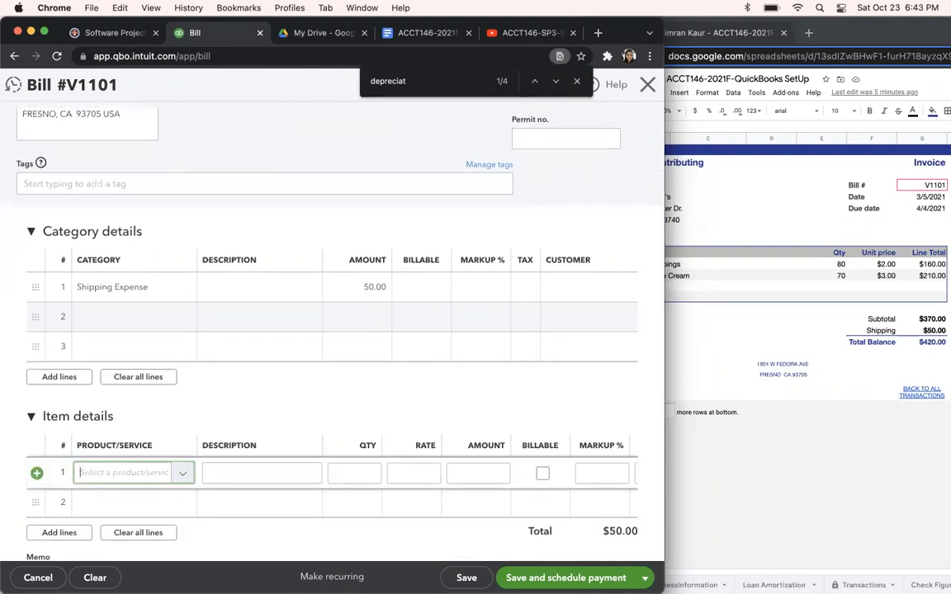
{"action": "type", "text": "SK"}
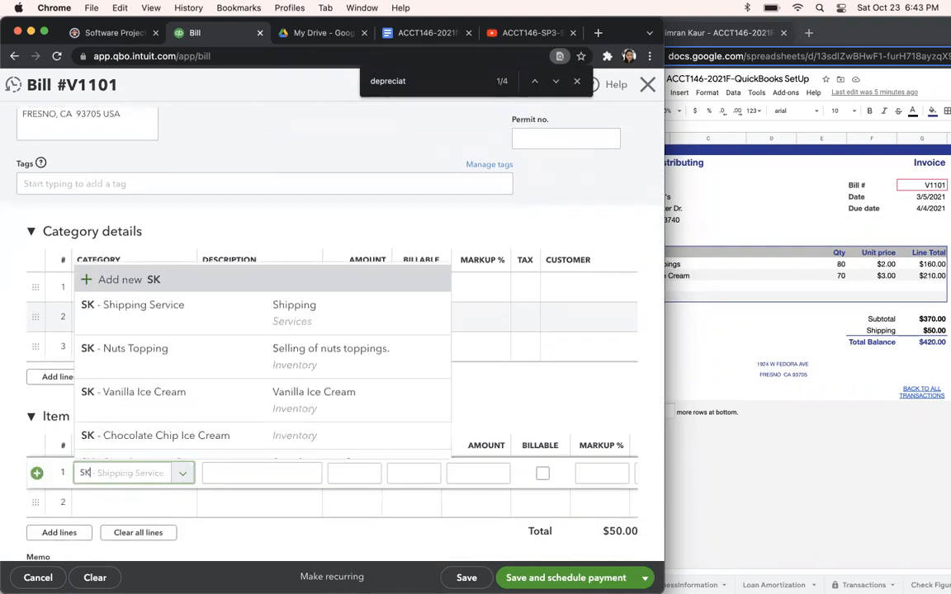
{"action": "left_click", "coordinate": [127, 367]}
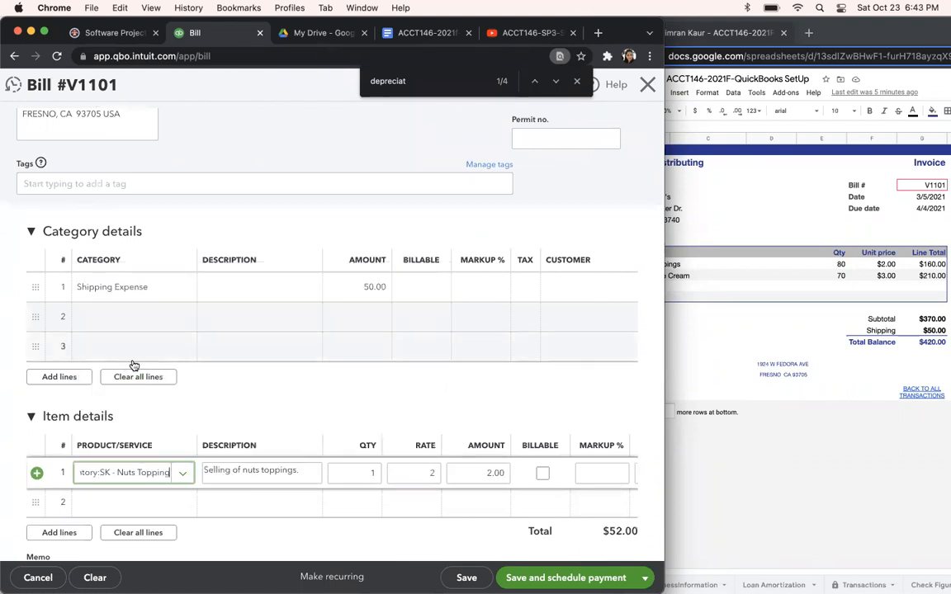
{"action": "scroll", "coordinate": [212, 388], "scroll_direction": "down", "scroll_amount": 3}
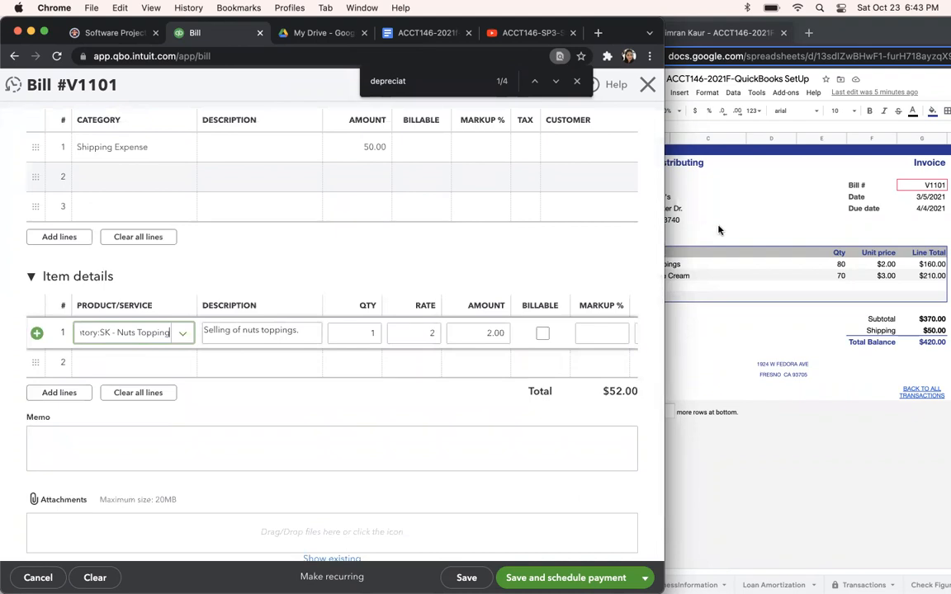
{"action": "left_click", "coordinate": [361, 333]}
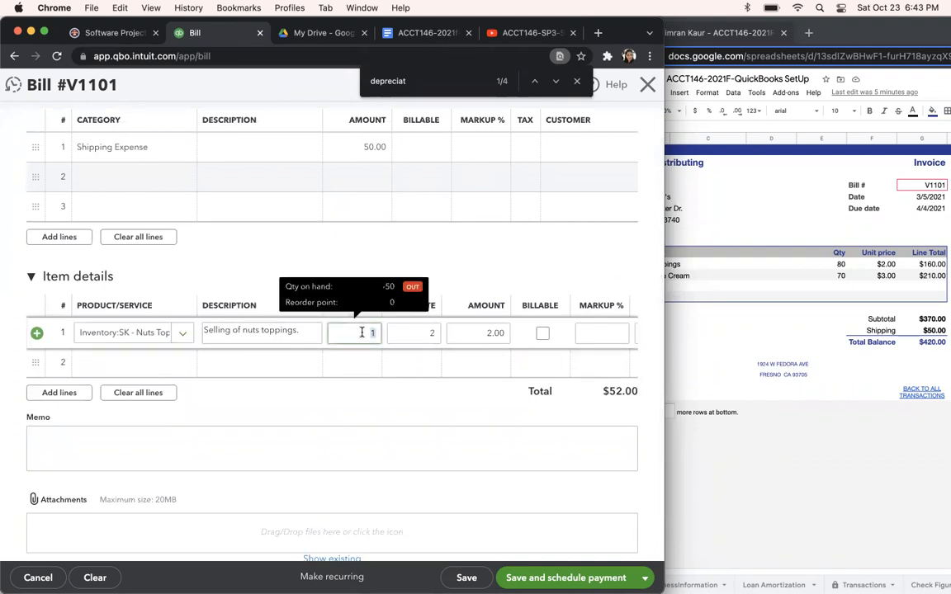
{"action": "type", "text": "80"}
{"action": "key", "text": "Tab"}
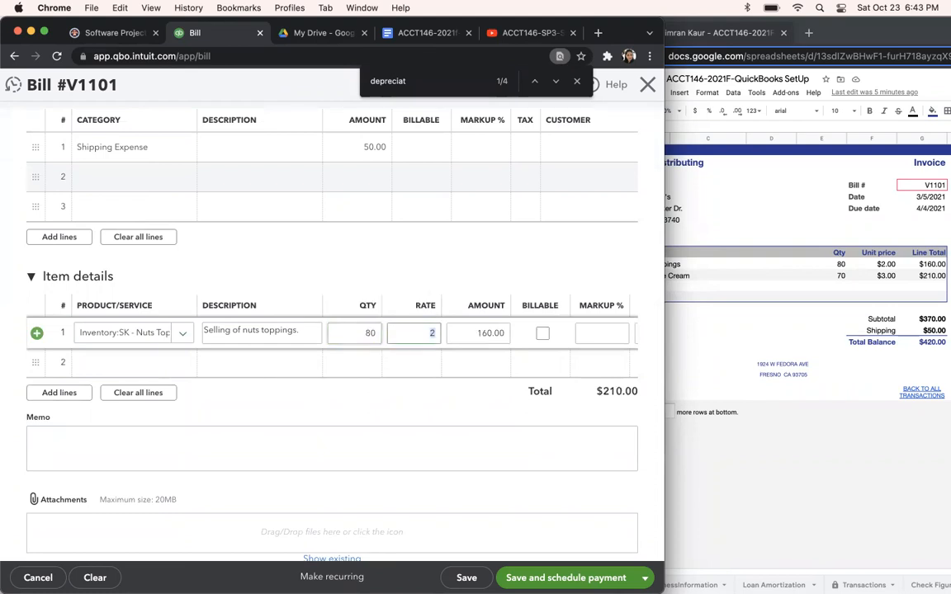
Add SK - Vanilla Ice Cream as the second item line of the bill with a quantity of 70.
{"action": "left_click", "coordinate": [166, 363]}
{"action": "left_click", "coordinate": [748, 217]}
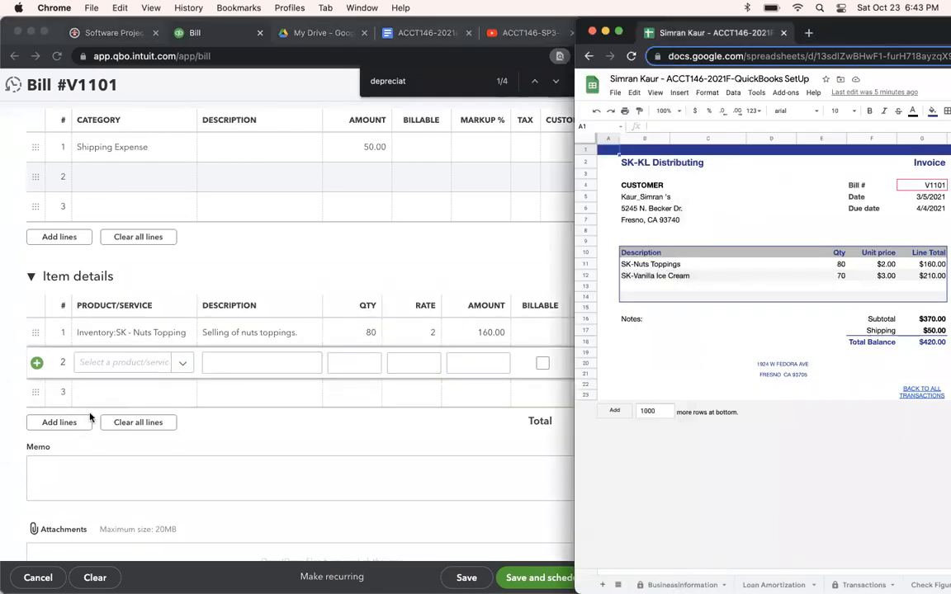
{"action": "left_click", "coordinate": [138, 363]}
{"action": "left_click", "coordinate": [137, 362]}
{"action": "type", "text": "SL"}
{"action": "key", "text": "BackSpace"}
{"action": "type", "text": "k"}
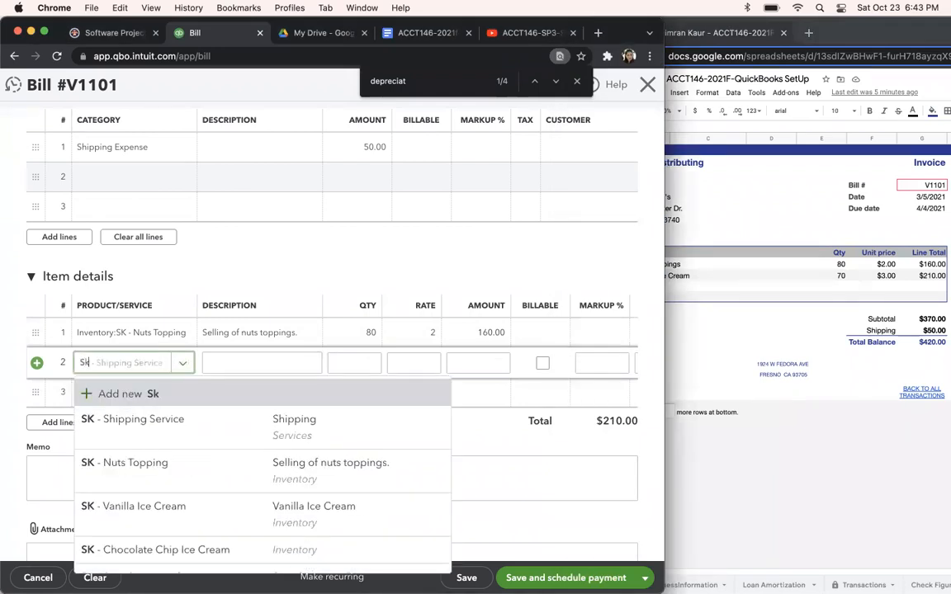
{"action": "left_click", "coordinate": [169, 508]}
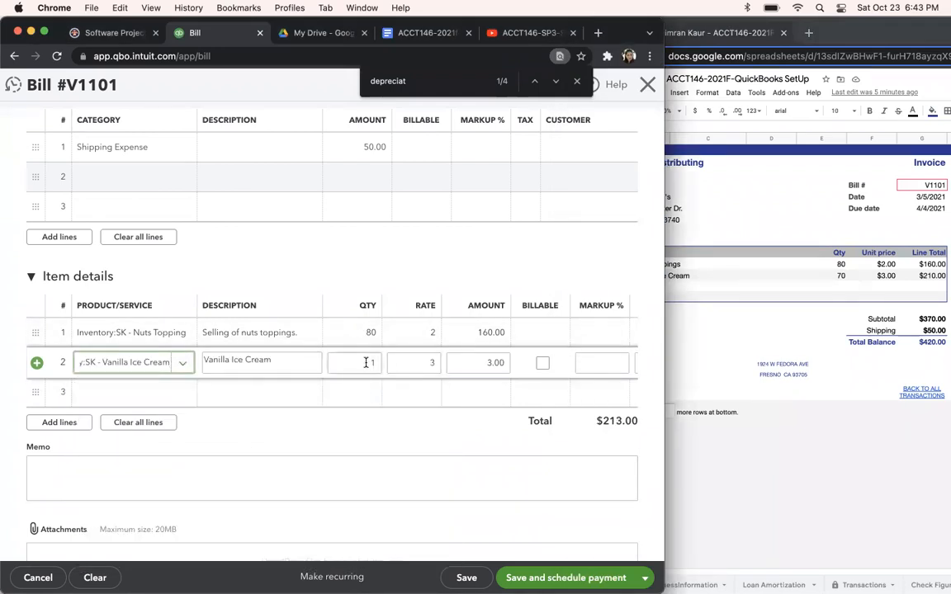
{"action": "left_click", "coordinate": [366, 362]}
{"action": "type", "text": "70"}
{"action": "key", "text": "Tab"}
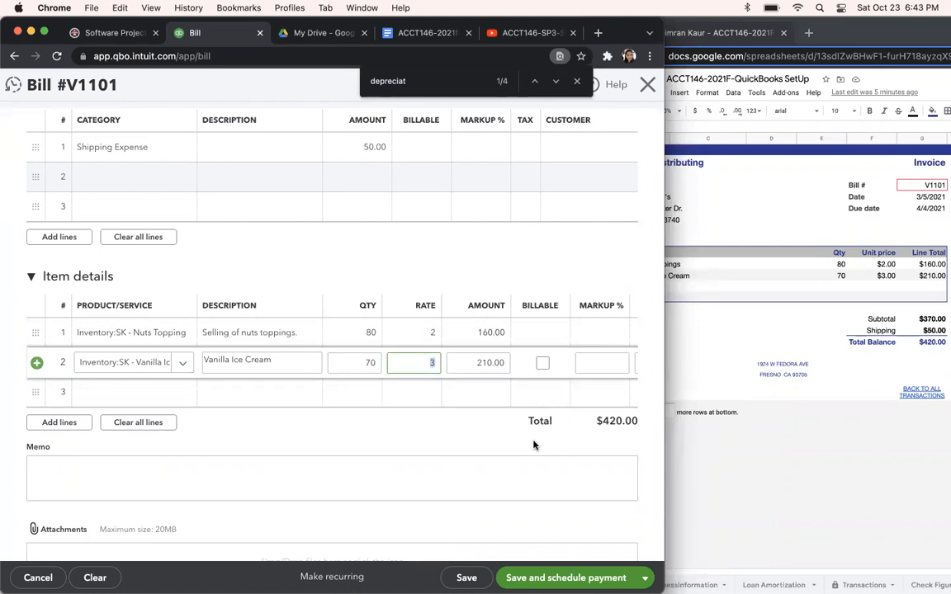
Save the completed bill V1101 and keep it open.
{"action": "scroll", "coordinate": [533, 446], "scroll_direction": "right", "scroll_amount": 5}
{"action": "scroll", "coordinate": [533, 446], "scroll_direction": "left", "scroll_amount": 5}
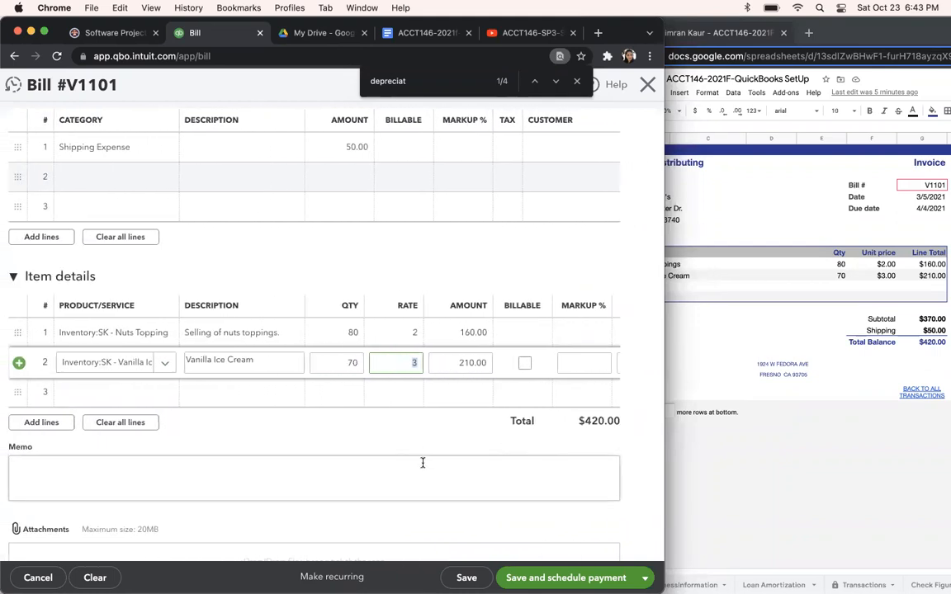
{"action": "scroll", "coordinate": [433, 453], "scroll_direction": "left", "scroll_amount": 2}
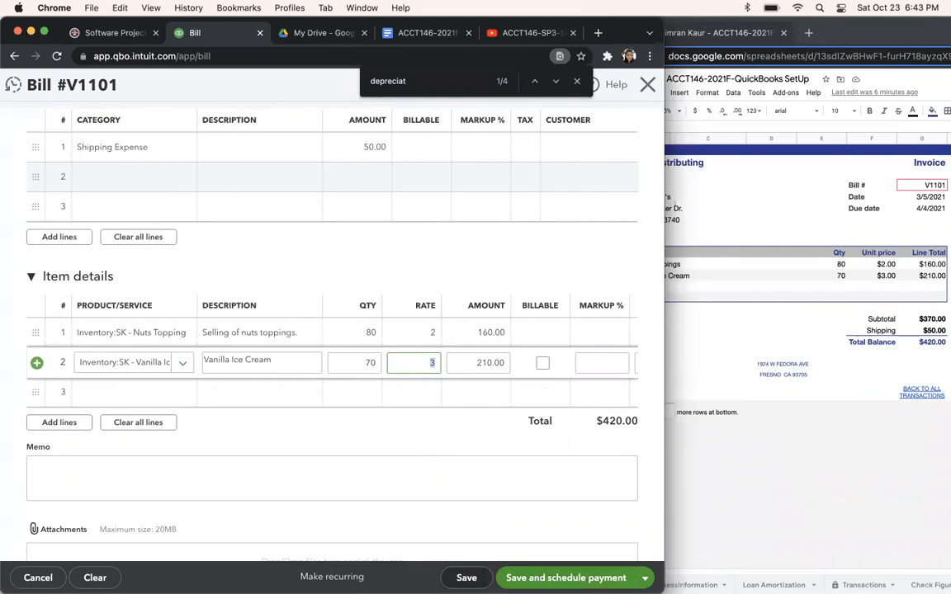
{"action": "left_click", "coordinate": [467, 578]}
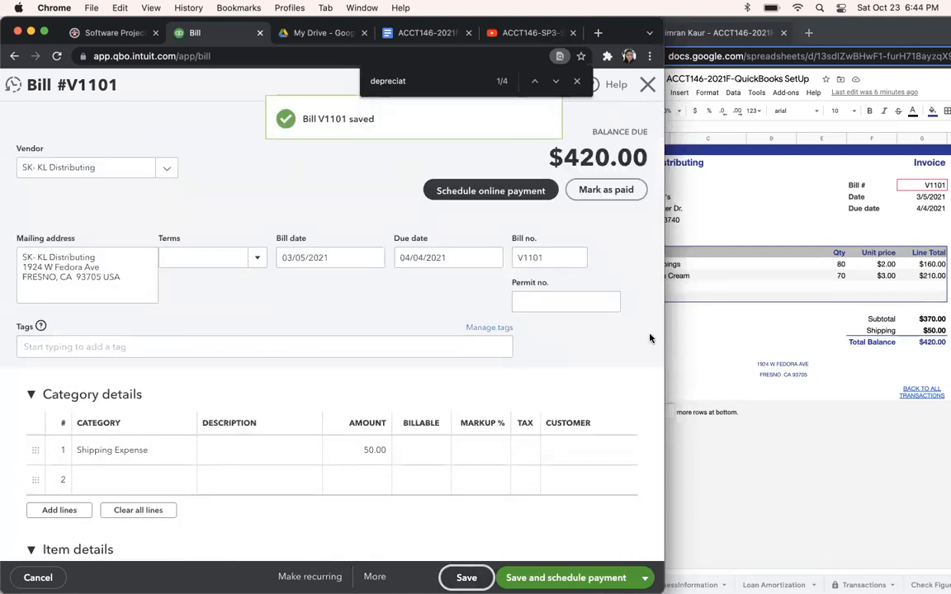
Compare the saved bill's dates, shipping line and item lines with the SK-KL Distributing invoice in the spreadsheet.
{"action": "left_click", "coordinate": [740, 328]}
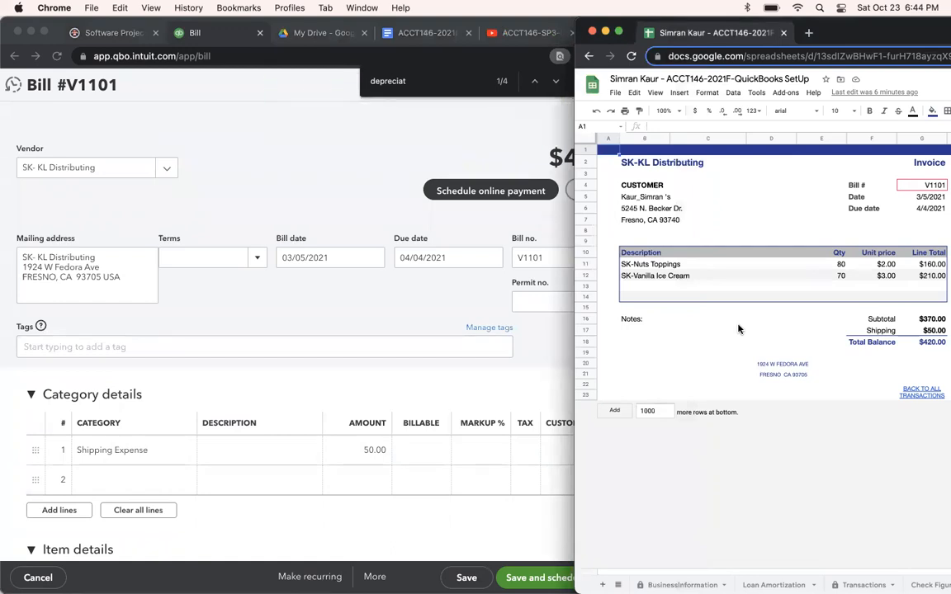
{"action": "scroll", "coordinate": [441, 463], "scroll_direction": "down", "scroll_amount": 2}
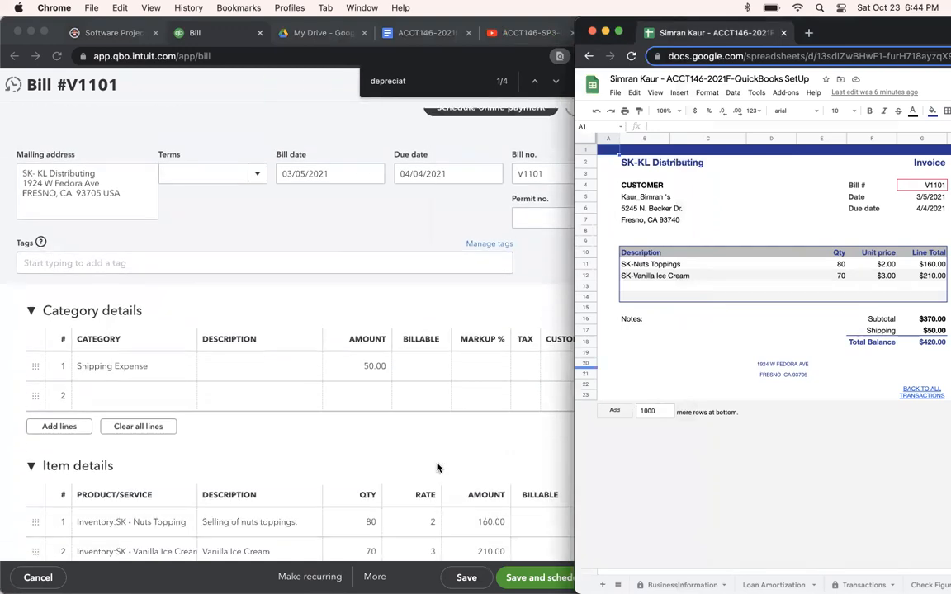
{"action": "scroll", "coordinate": [403, 419], "scroll_direction": "down", "scroll_amount": 1}
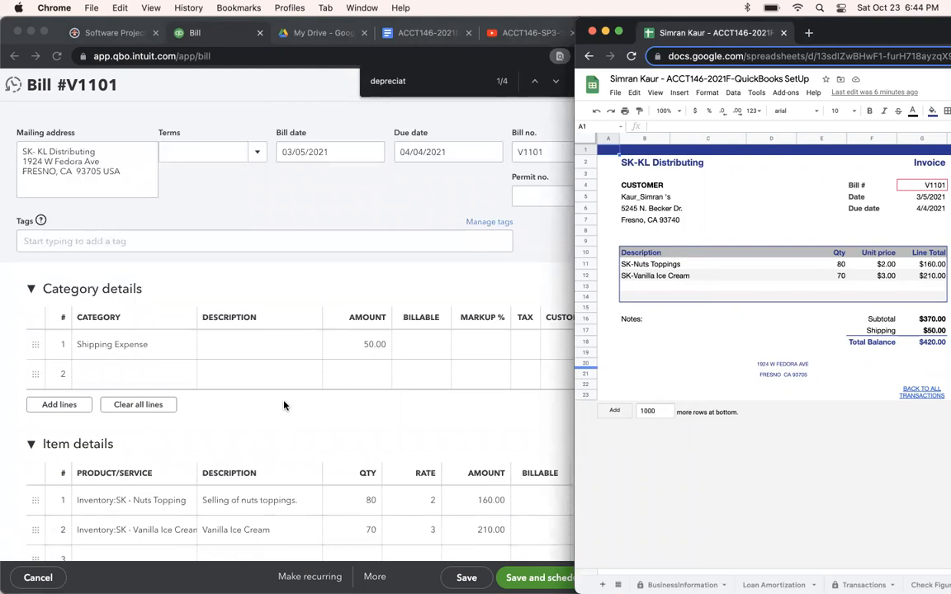
{"action": "scroll", "coordinate": [162, 371], "scroll_direction": "down", "scroll_amount": 2}
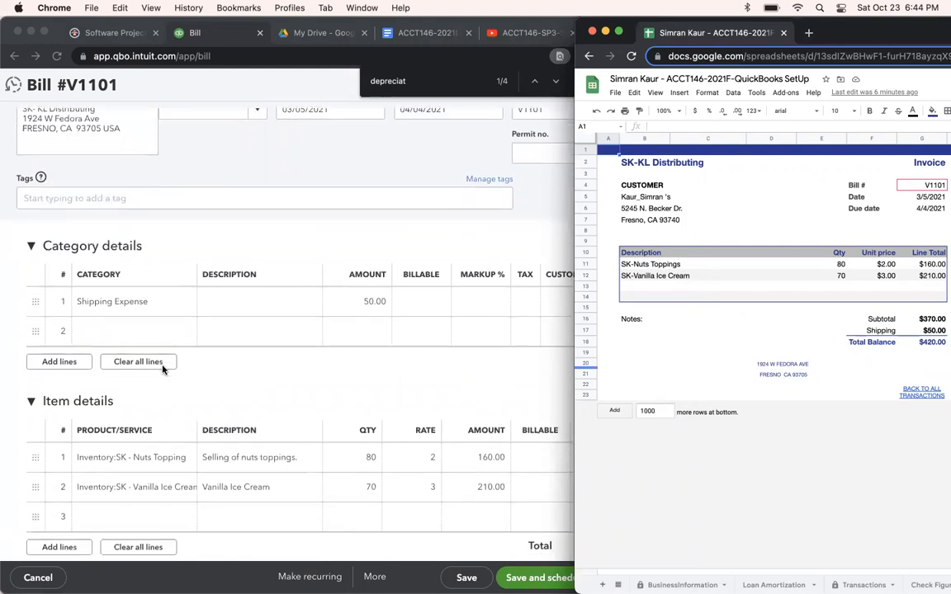
{"action": "scroll", "coordinate": [264, 438], "scroll_direction": "down", "scroll_amount": 3}
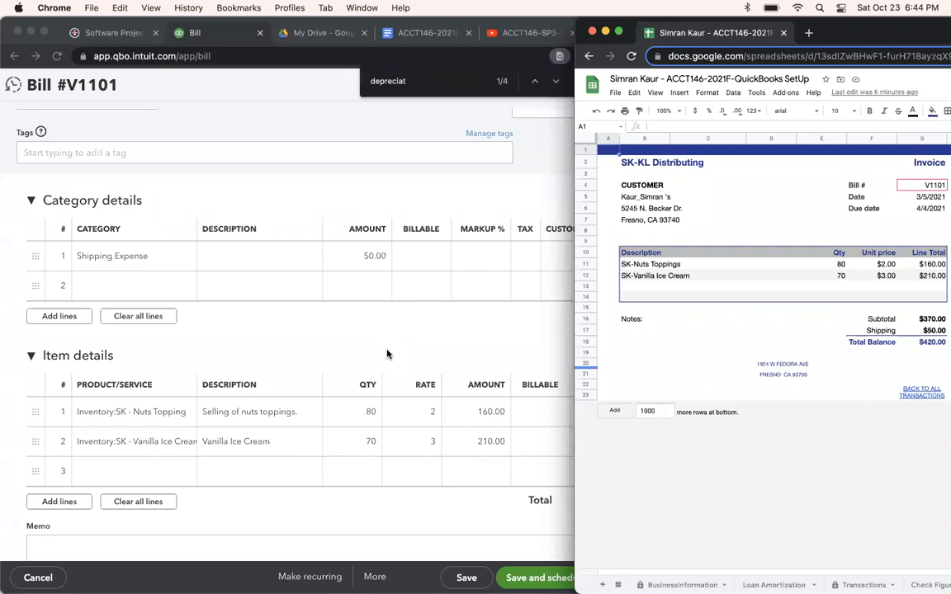
{"action": "left_click", "coordinate": [387, 355]}
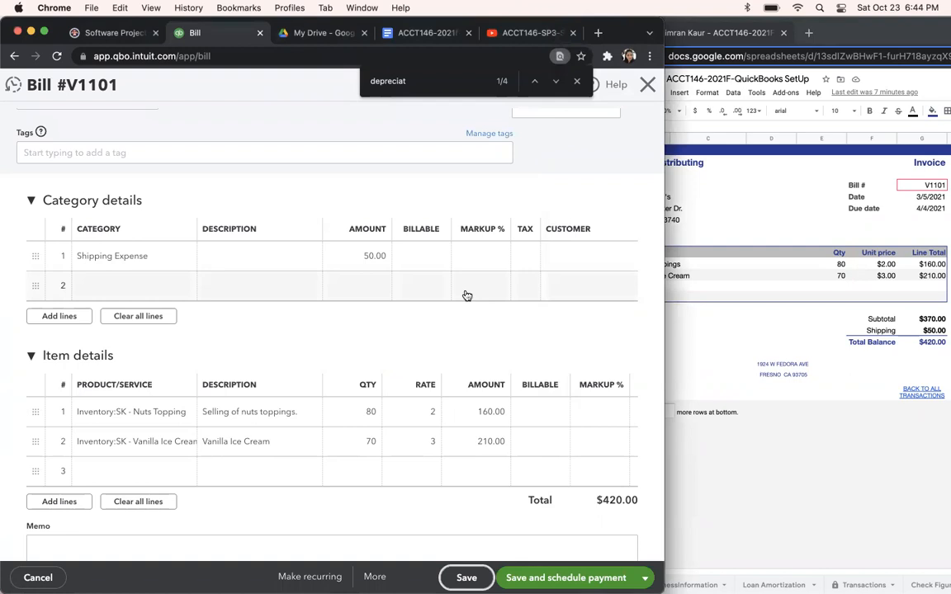
Expand the bill's browser window to full screen, review the bill lines and close the page's find bar.
{"action": "left_click", "coordinate": [44, 31]}
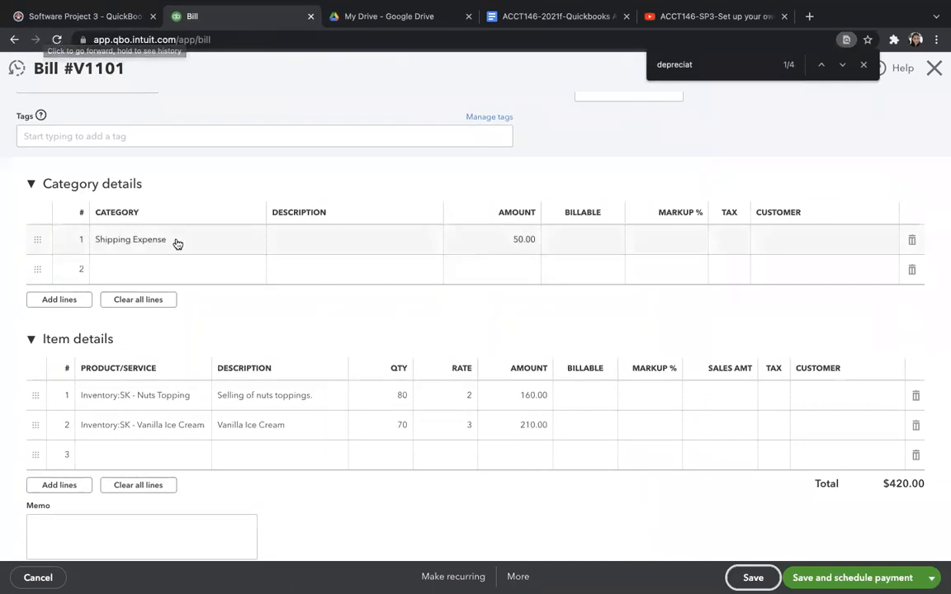
{"action": "scroll", "coordinate": [176, 242], "scroll_direction": "down", "scroll_amount": 1}
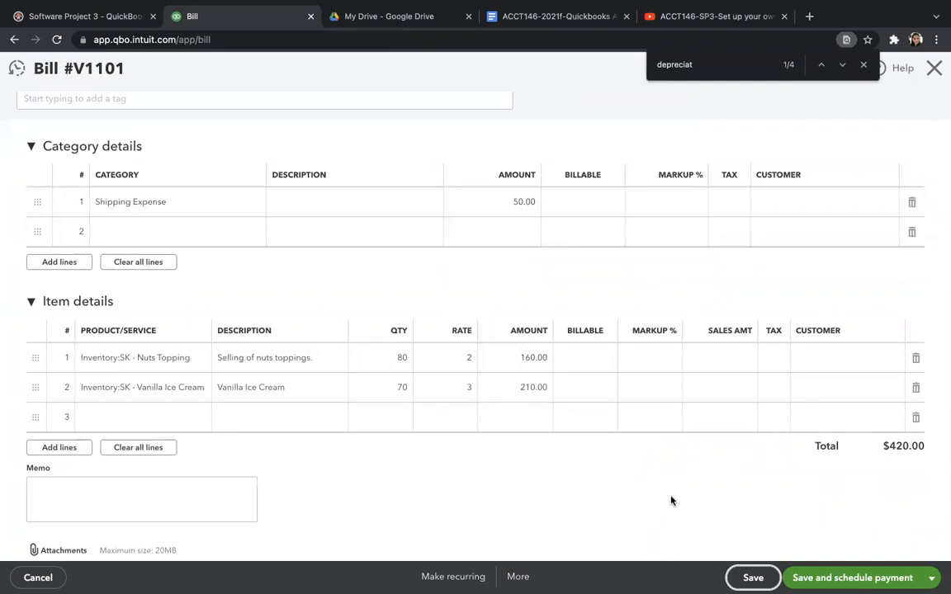
{"action": "scroll", "coordinate": [671, 500], "scroll_direction": "up", "scroll_amount": 3}
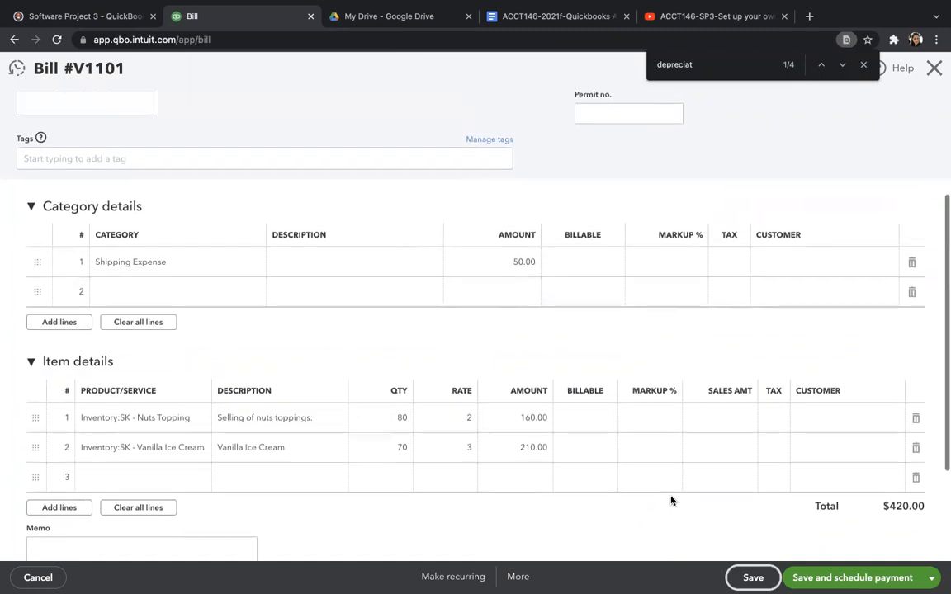
{"action": "scroll", "coordinate": [671, 500], "scroll_direction": "down", "scroll_amount": 1}
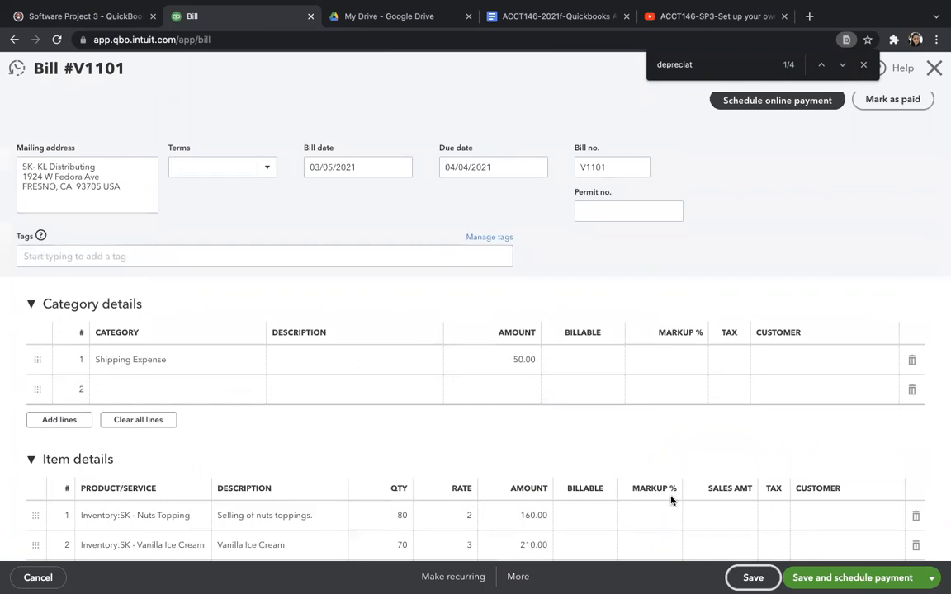
{"action": "left_click", "coordinate": [864, 65]}
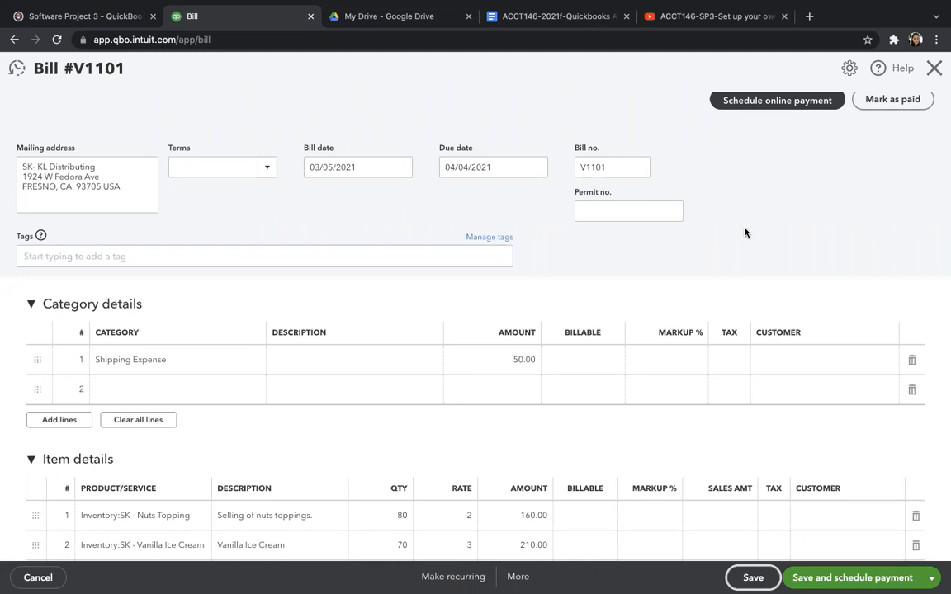
Save bill V1101 again with the Save and new option to open a blank bill form.
{"action": "scroll", "coordinate": [745, 233], "scroll_direction": "down", "scroll_amount": 1}
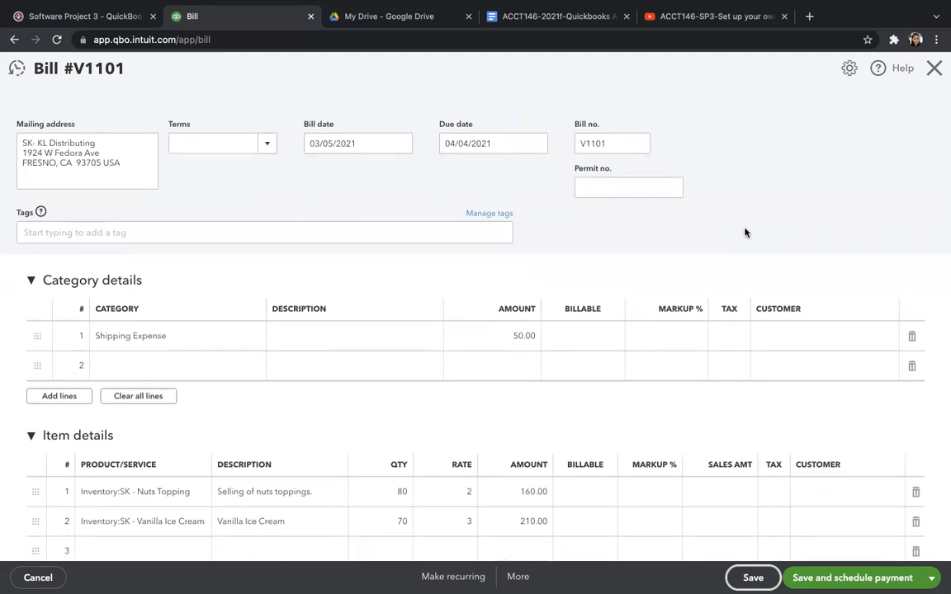
{"action": "scroll", "coordinate": [744, 233], "scroll_direction": "down", "scroll_amount": 1}
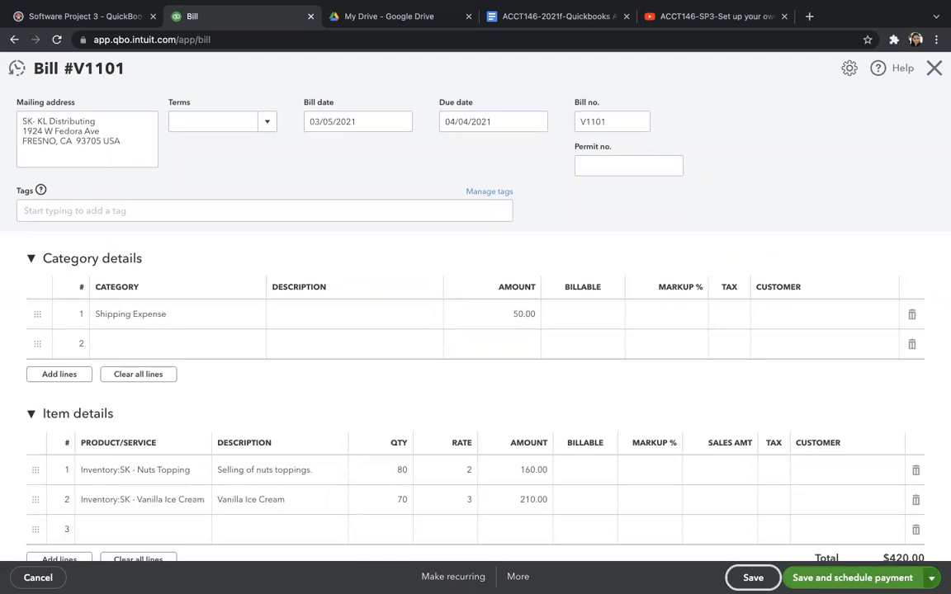
{"action": "left_click", "coordinate": [931, 578]}
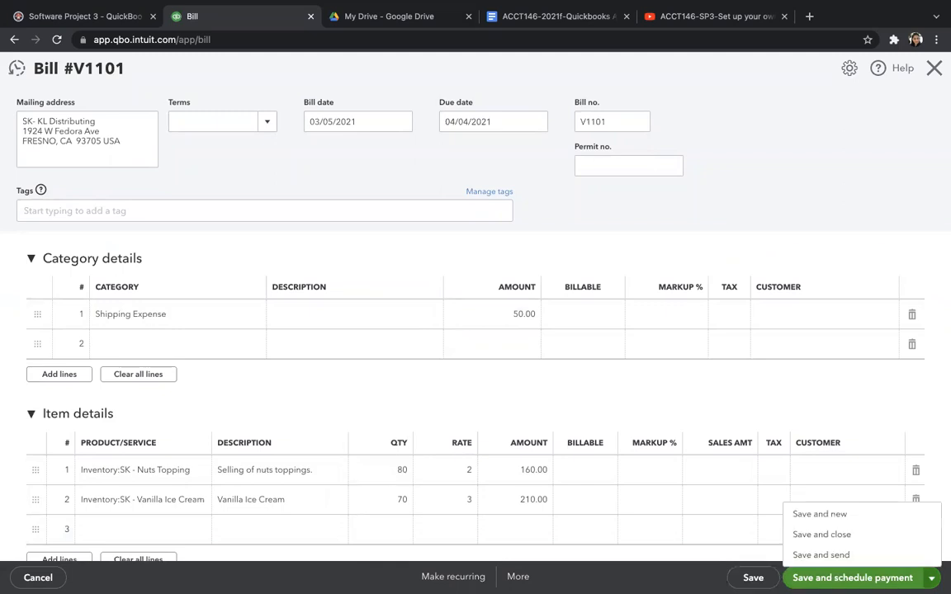
{"action": "left_click", "coordinate": [884, 515]}
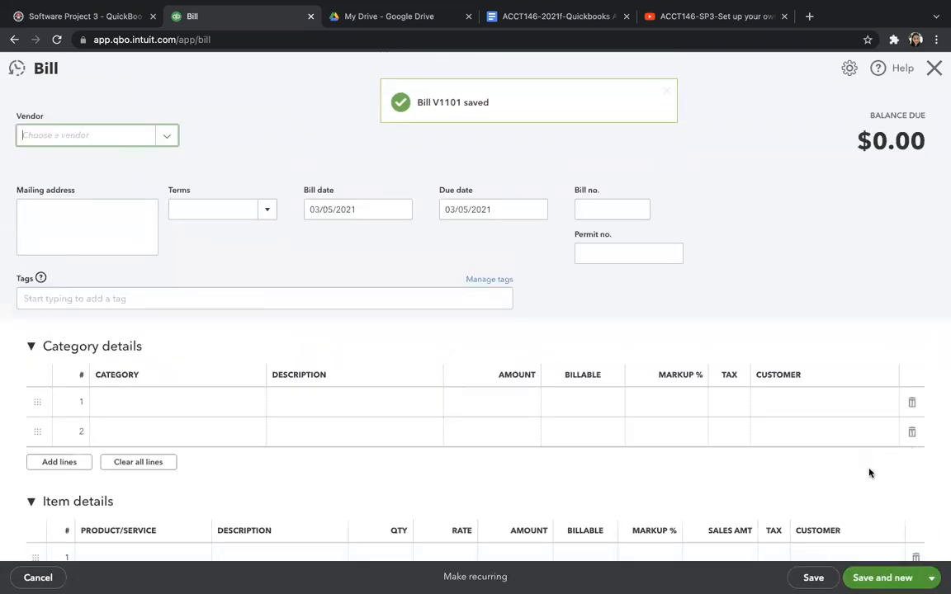
{"action": "scroll", "coordinate": [868, 475], "scroll_direction": "down", "scroll_amount": 3}
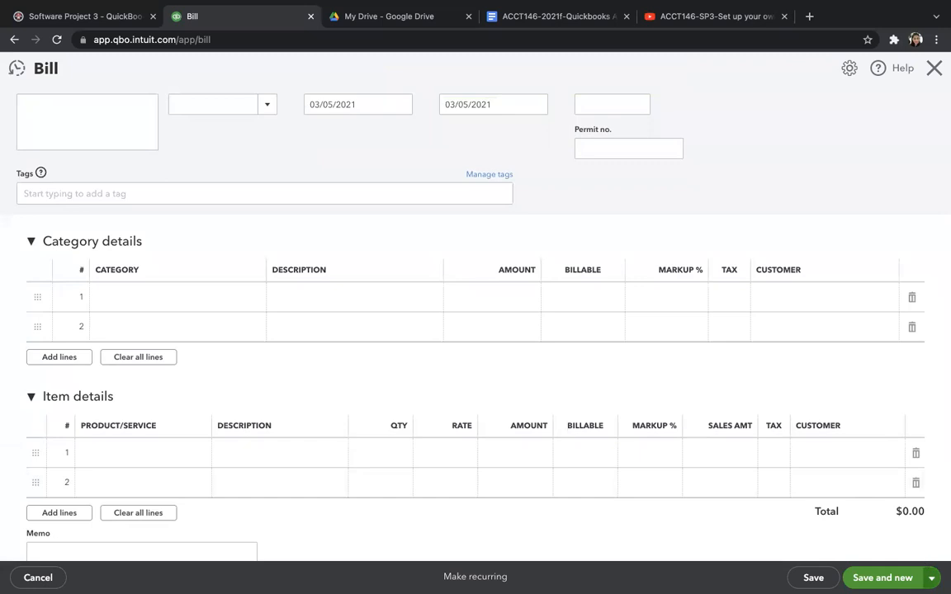